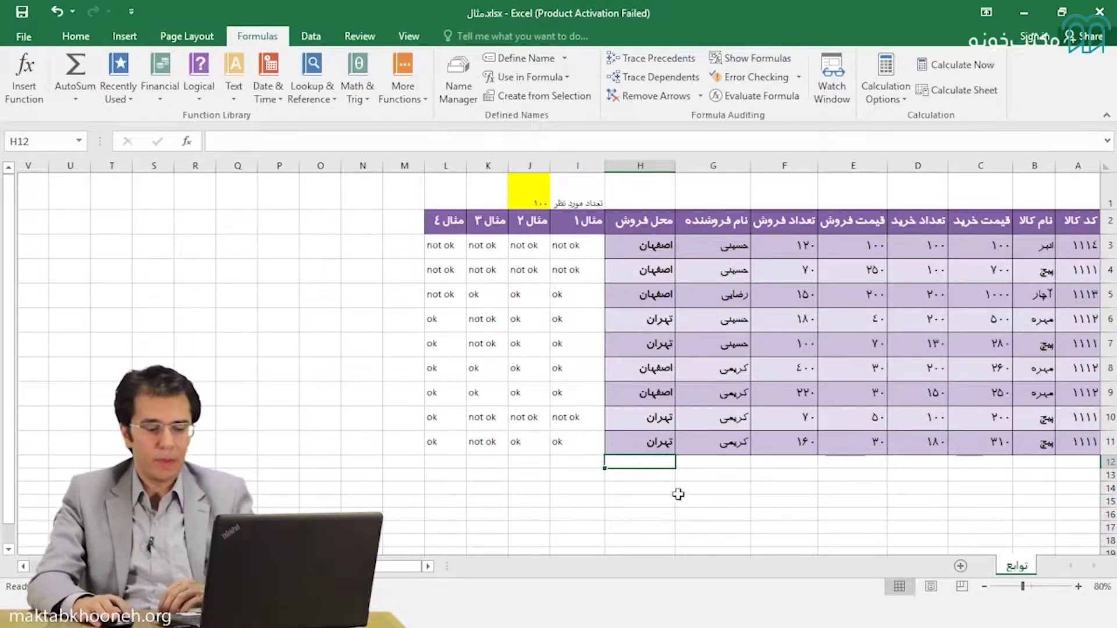
Enter the label مثال ۵ in cell C14 below the table
{"action": "scroll", "coordinate": [867, 450], "scroll_direction": "up", "scroll_amount": 1}
{"action": "scroll", "coordinate": [868, 450], "scroll_direction": "up", "scroll_amount": 1}
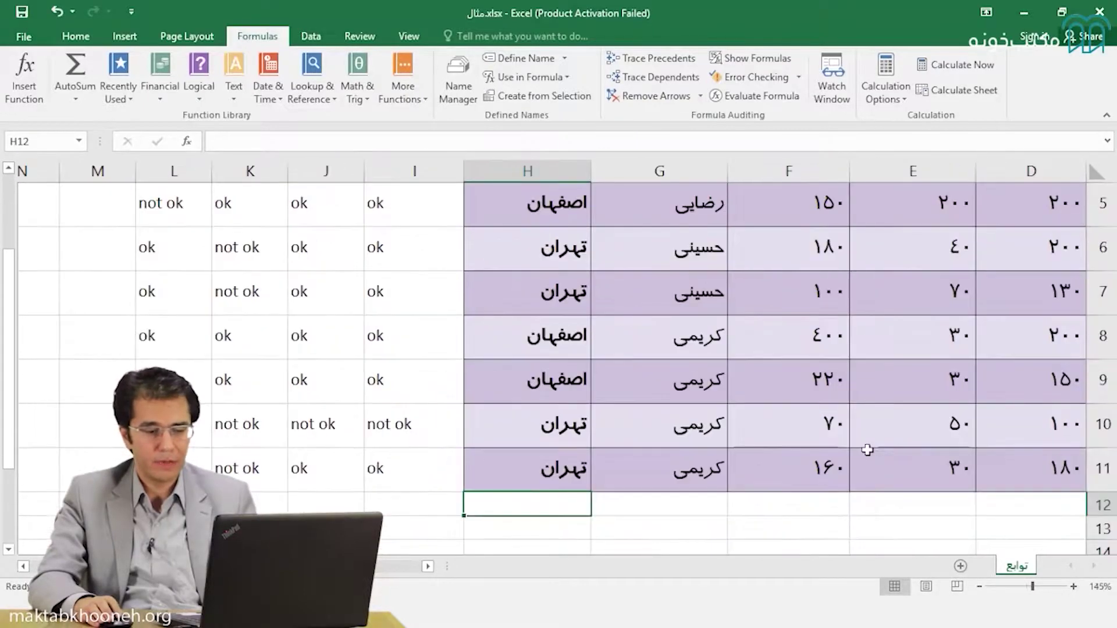
{"action": "scroll", "coordinate": [867, 450], "scroll_direction": "up", "scroll_amount": 1}
{"action": "scroll", "coordinate": [867, 449], "scroll_direction": "down", "scroll_amount": 1}
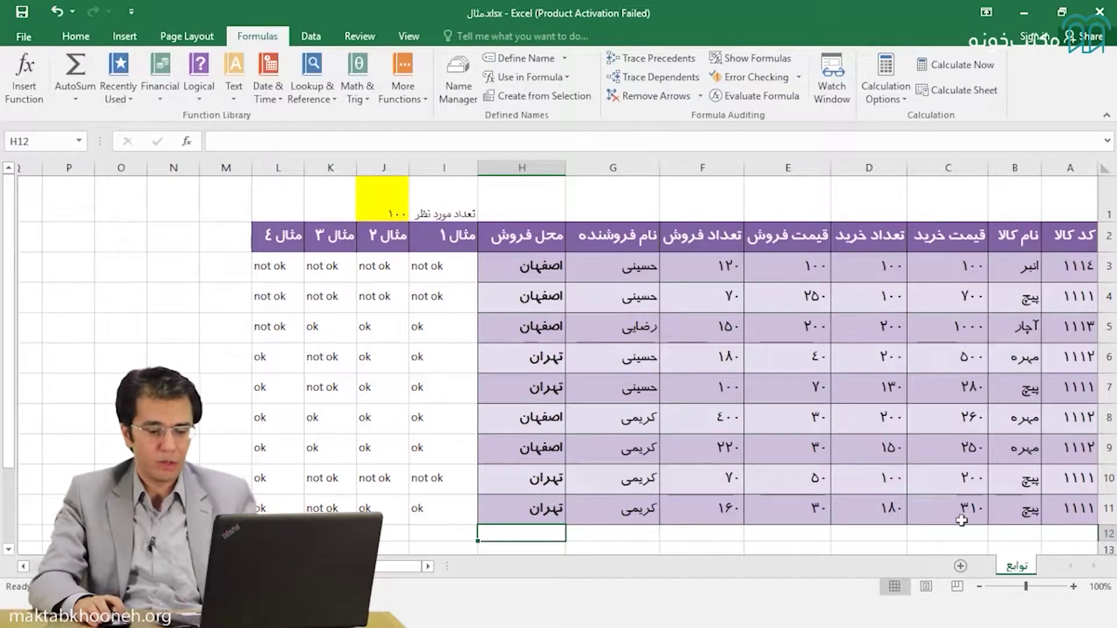
{"action": "key", "text": "Right"}
{"action": "key", "text": "Right"}
{"action": "key", "text": "Right"}
{"action": "key", "text": "Right"}
{"action": "key", "text": "Right"}
{"action": "key", "text": "Right"}
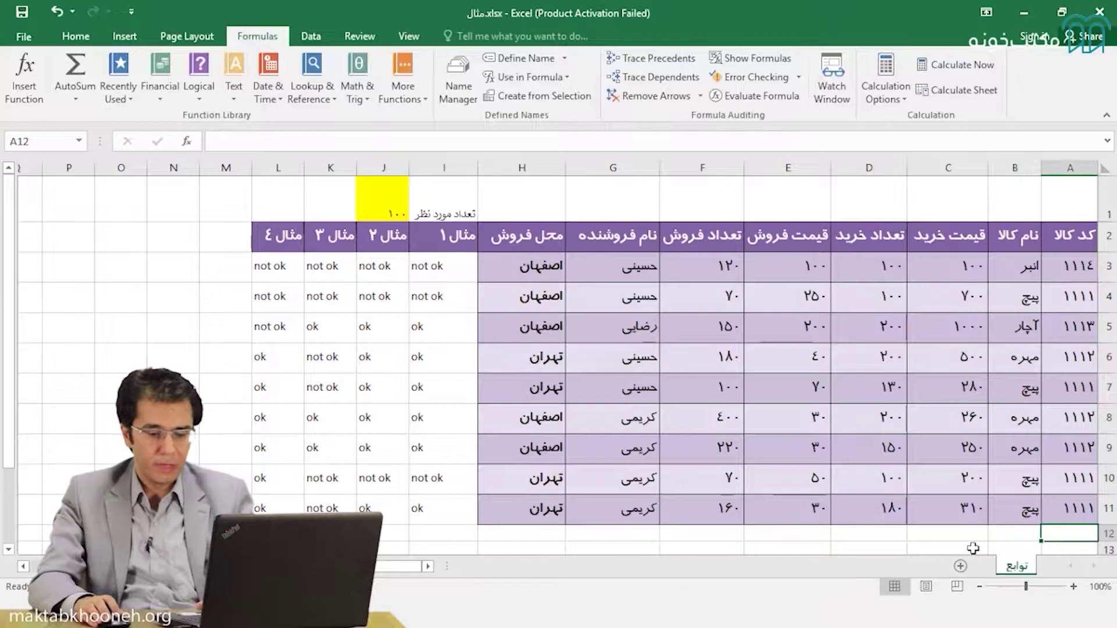
{"action": "scroll", "coordinate": [965, 434], "scroll_direction": "down", "scroll_amount": 1}
{"action": "scroll", "coordinate": [965, 433], "scroll_direction": "up", "scroll_amount": 1}
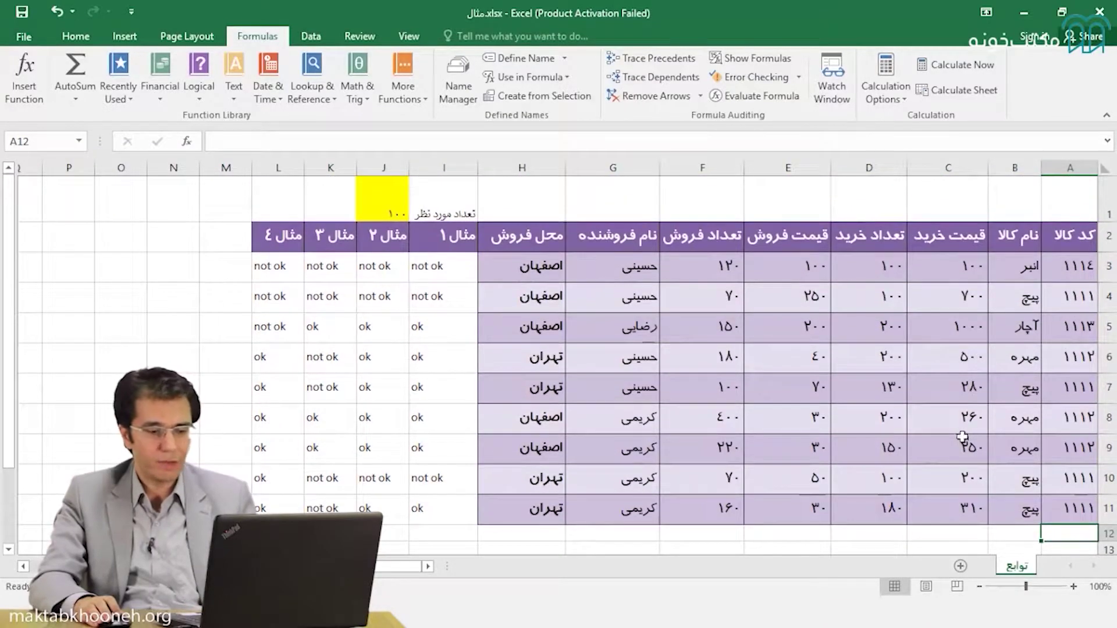
{"action": "scroll", "coordinate": [963, 437], "scroll_direction": "down", "scroll_amount": 1}
{"action": "left_click", "coordinate": [789, 487]}
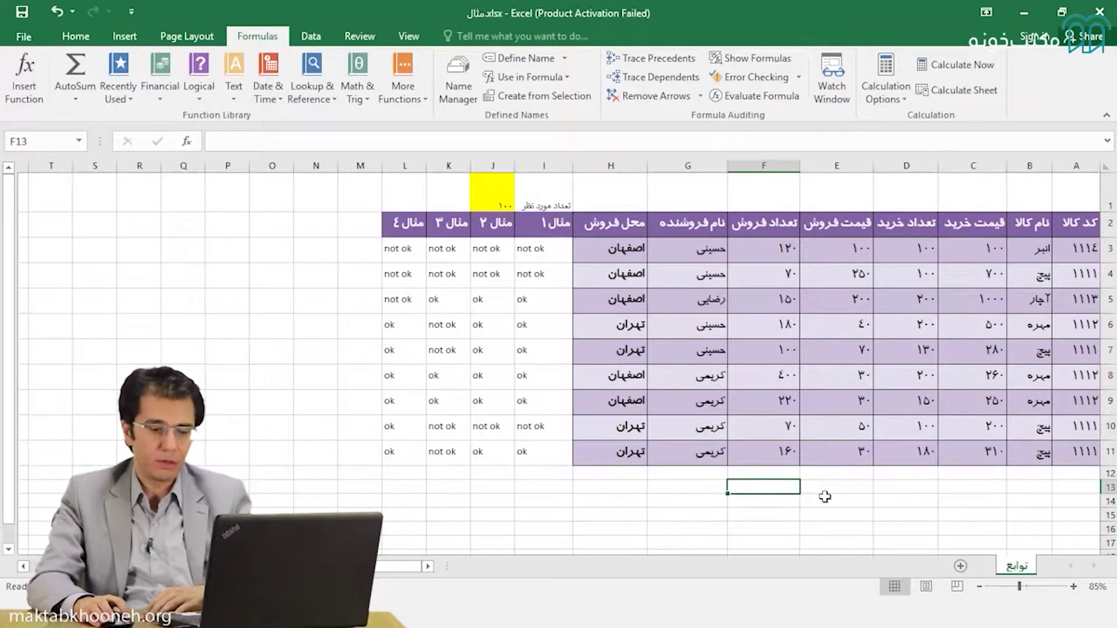
{"action": "left_click", "coordinate": [826, 499]}
{"action": "left_click", "coordinate": [879, 503]}
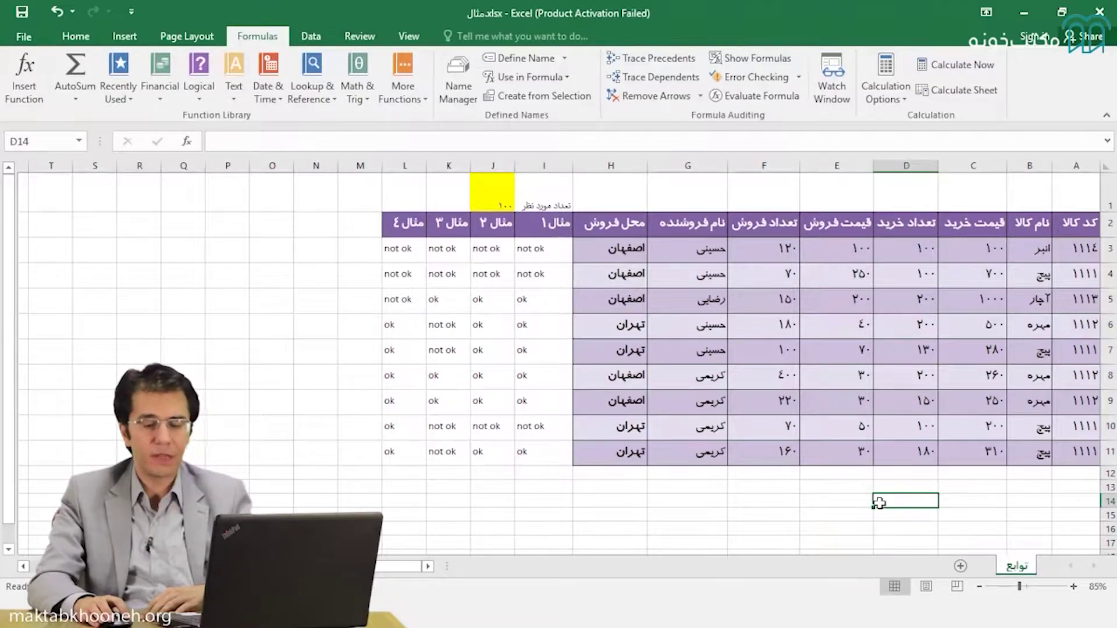
{"action": "left_click", "coordinate": [965, 502]}
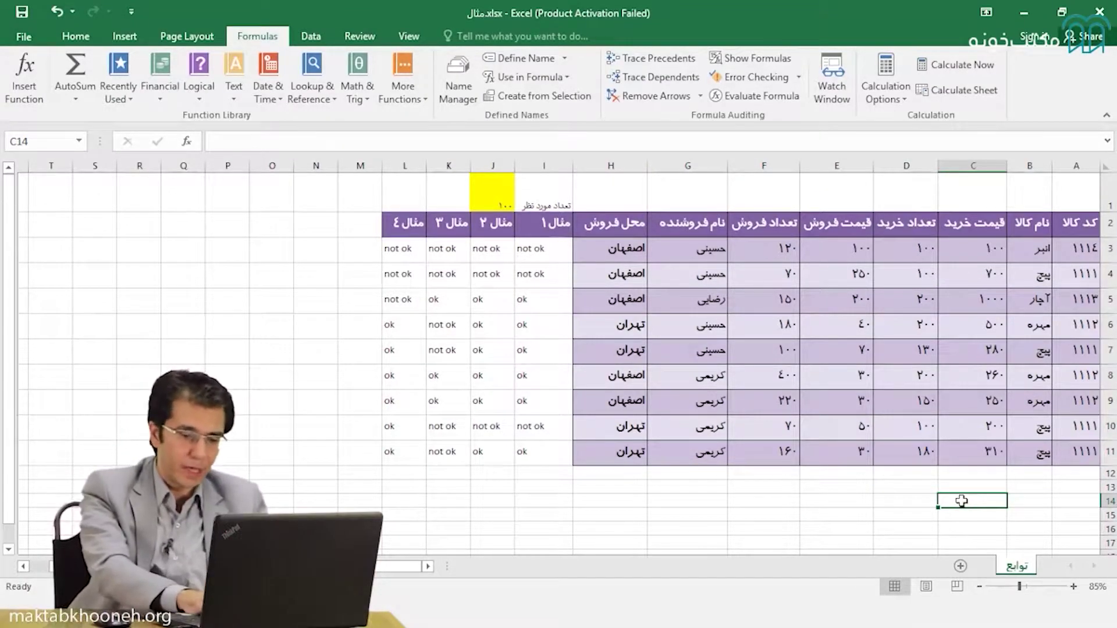
{"action": "type", "text": "lمق"}
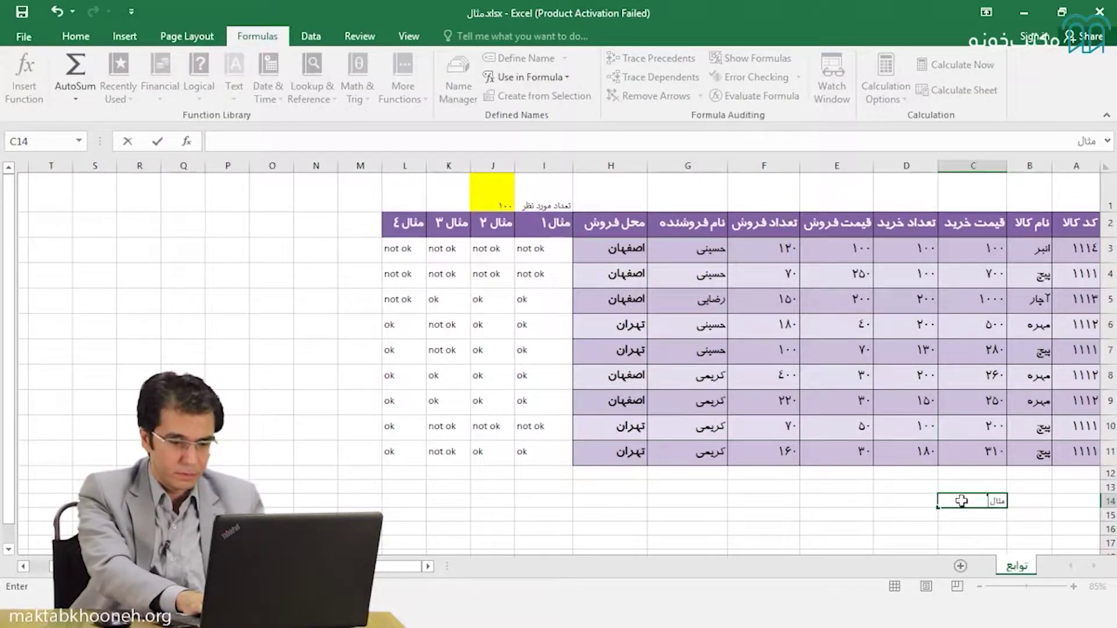
{"action": "type", "text": " ۵"}
{"action": "key", "text": "ctrl+Return"}
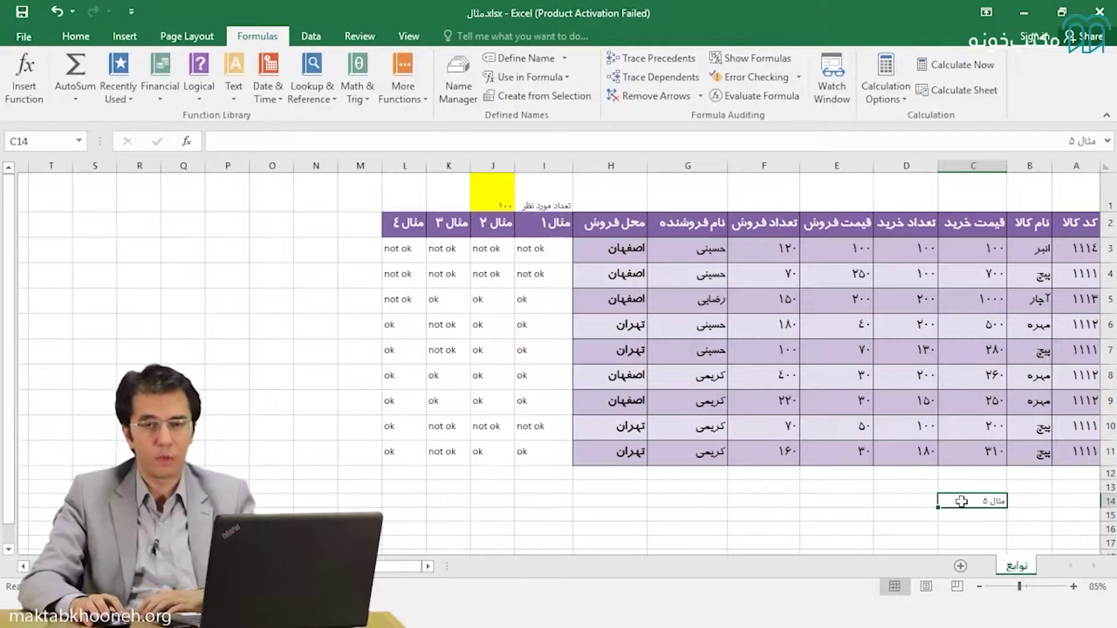
Copy the purple header formatting of مثال ۱ onto C14 with Format Painter
{"action": "left_click", "coordinate": [544, 224]}
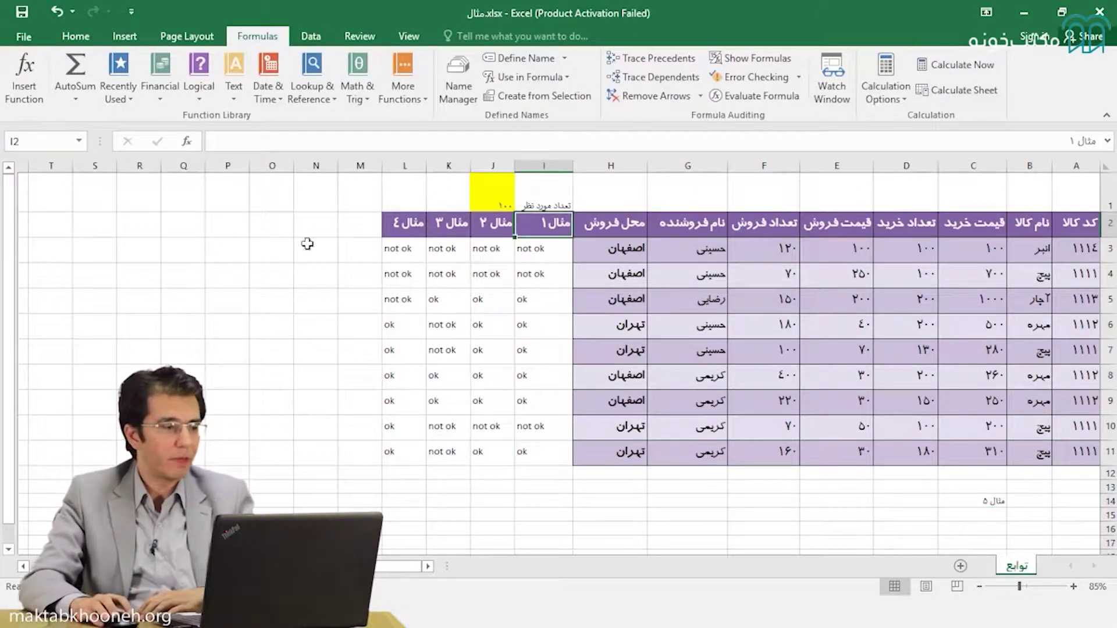
{"action": "left_click", "coordinate": [81, 38]}
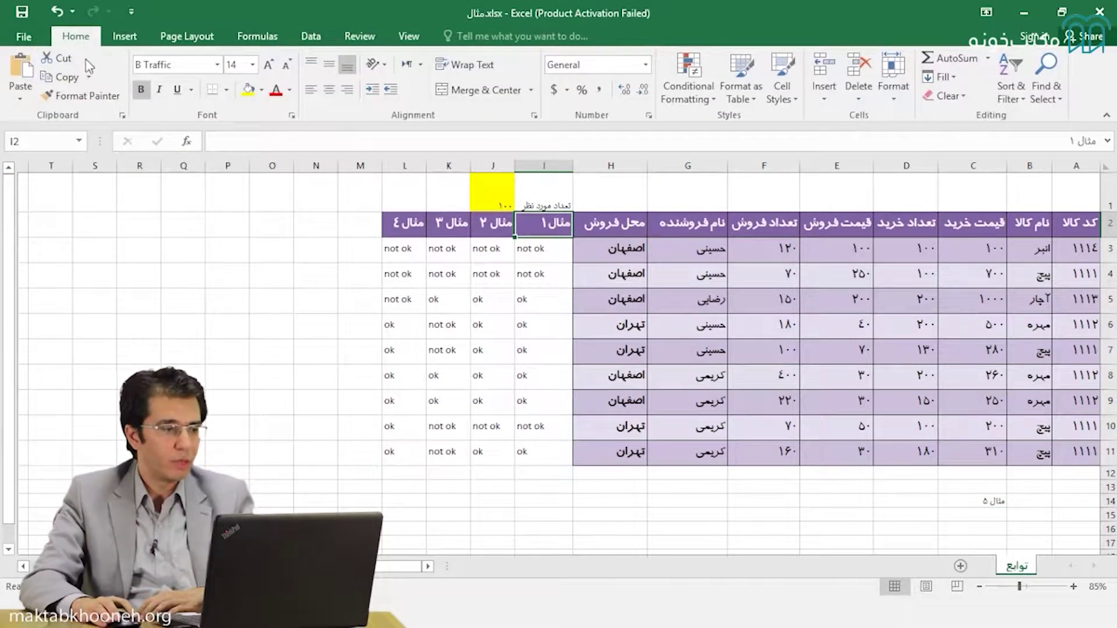
{"action": "left_click", "coordinate": [87, 96]}
{"action": "left_click", "coordinate": [82, 99]}
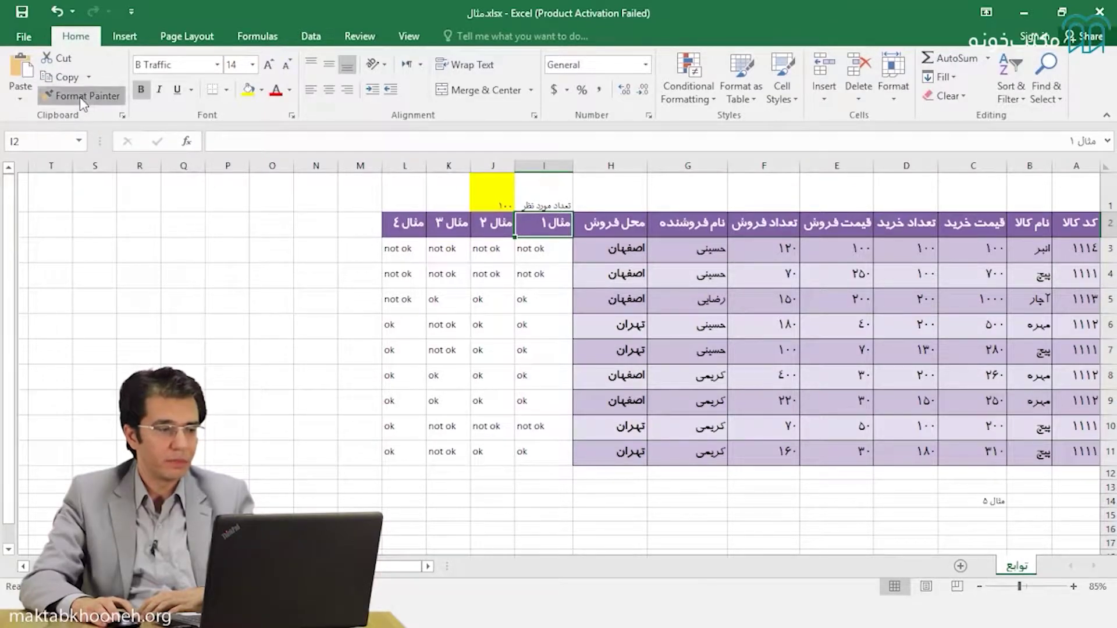
{"action": "left_click", "coordinate": [978, 500]}
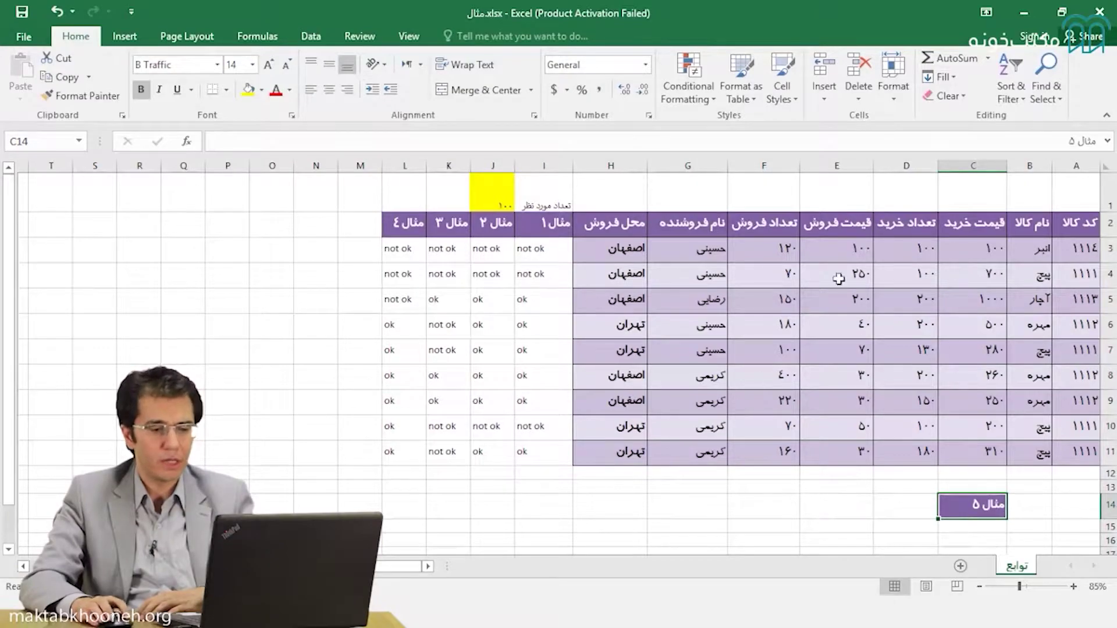
Enter =SUM(D3:D11) in D14, totalling the purchase quantities to 1360
{"action": "left_click", "coordinate": [895, 511]}
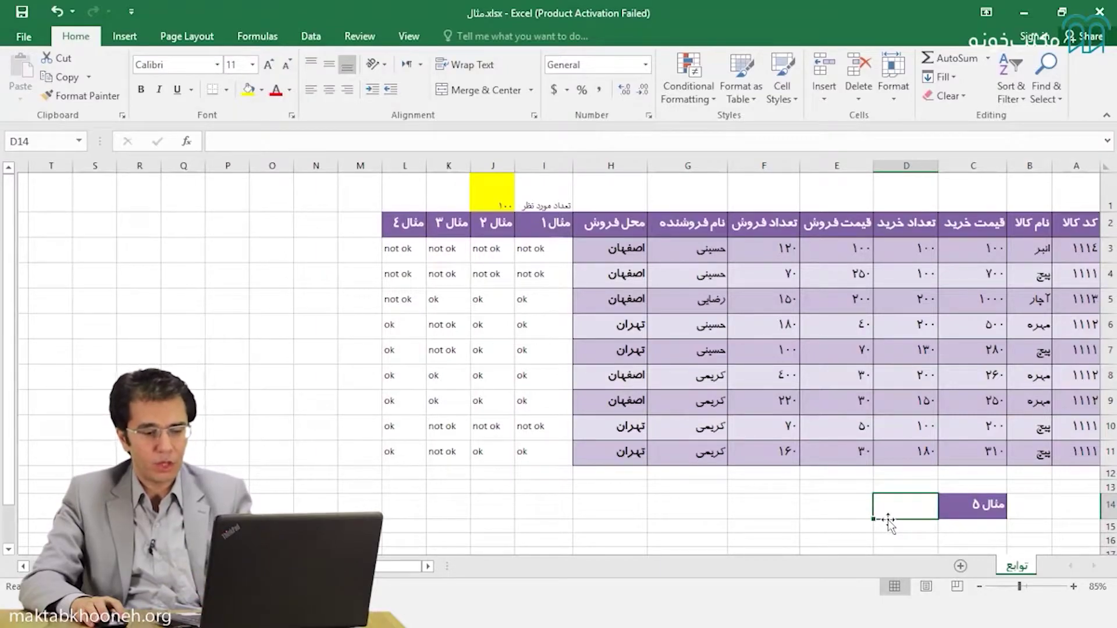
{"action": "type", "text": "="}
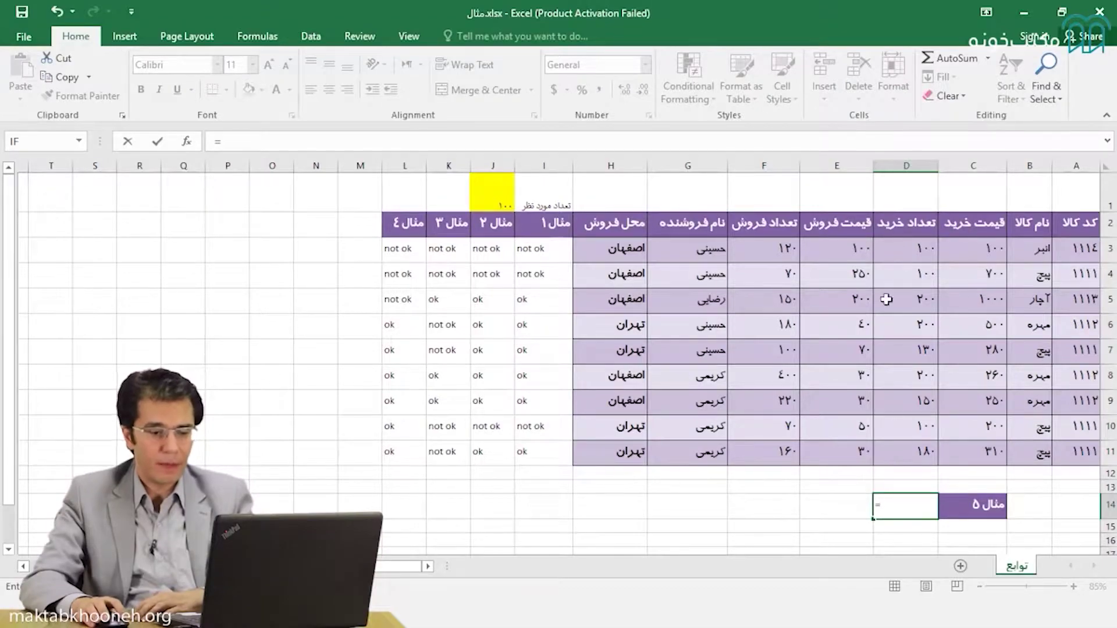
{"action": "type", "text": "su"}
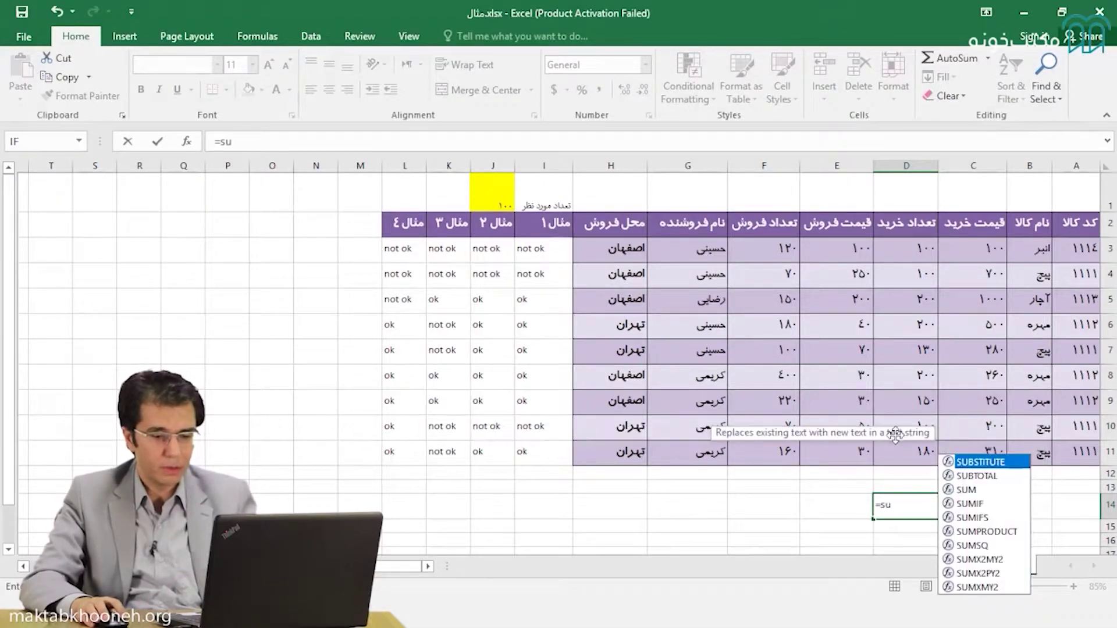
{"action": "type", "text": "m"}
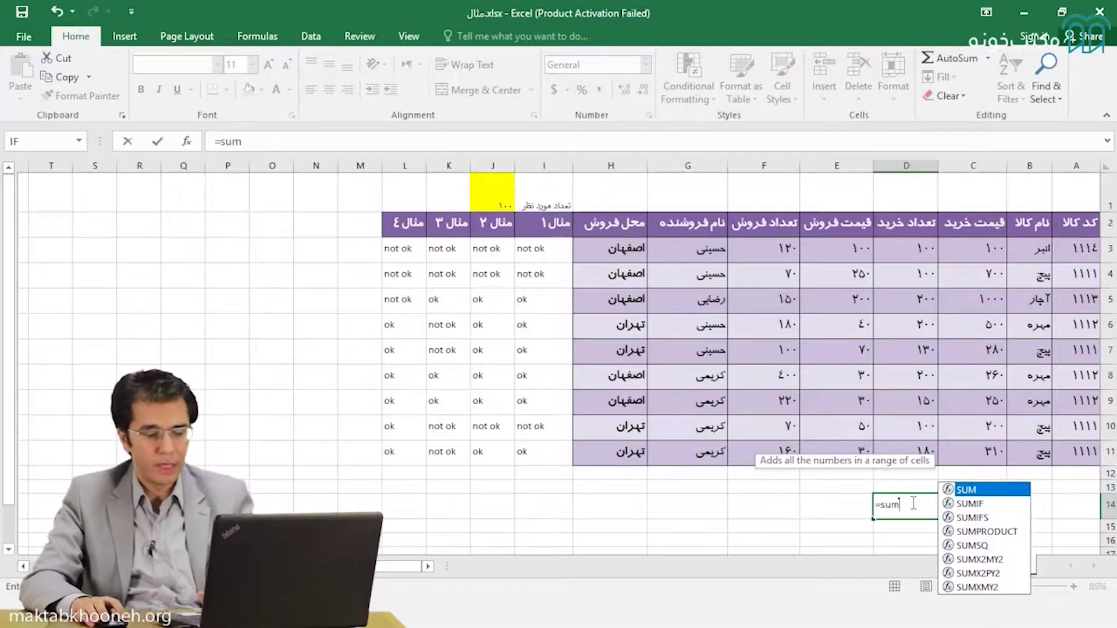
{"action": "type", "text": "("}
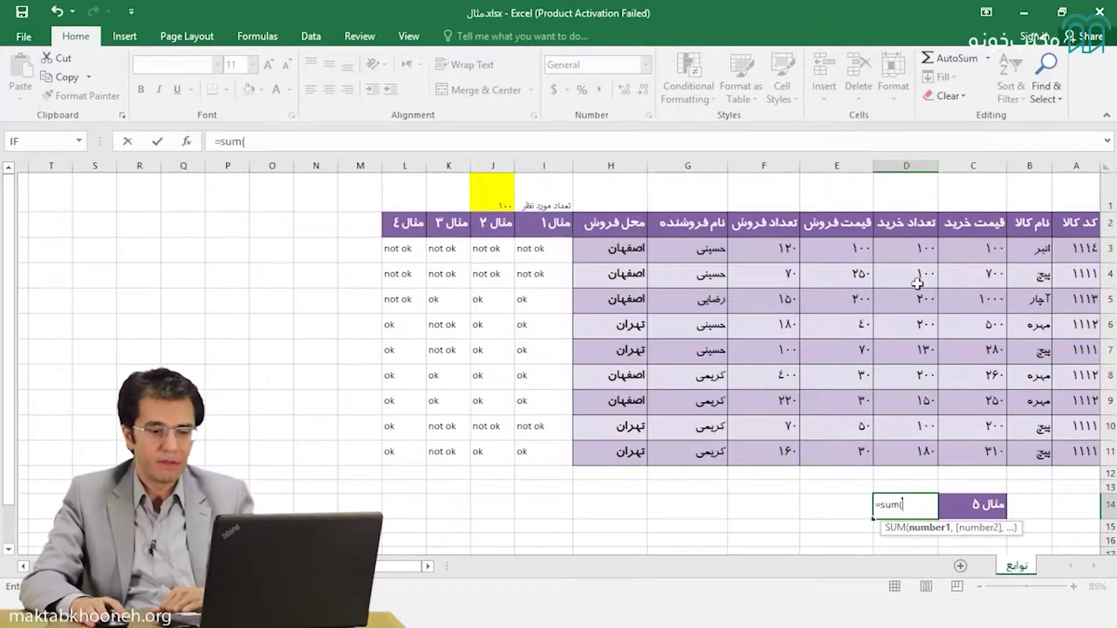
{"action": "left_click_drag", "start_coordinate": [901, 248], "coordinate": [899, 445]}
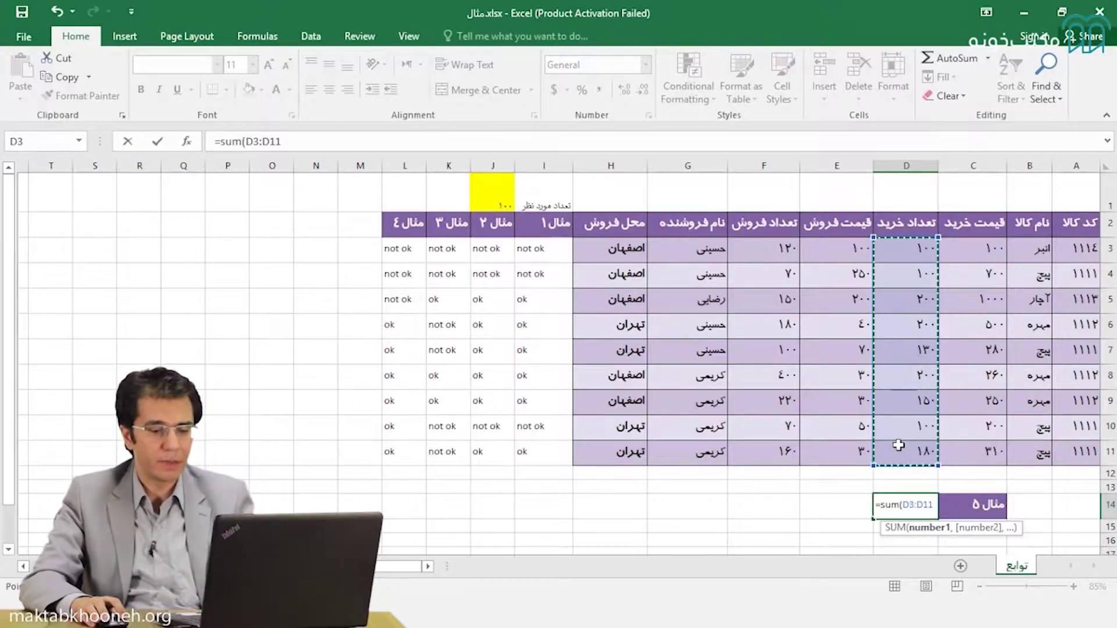
{"action": "key", "text": "Escape"}
{"action": "type", "text": "=s"}
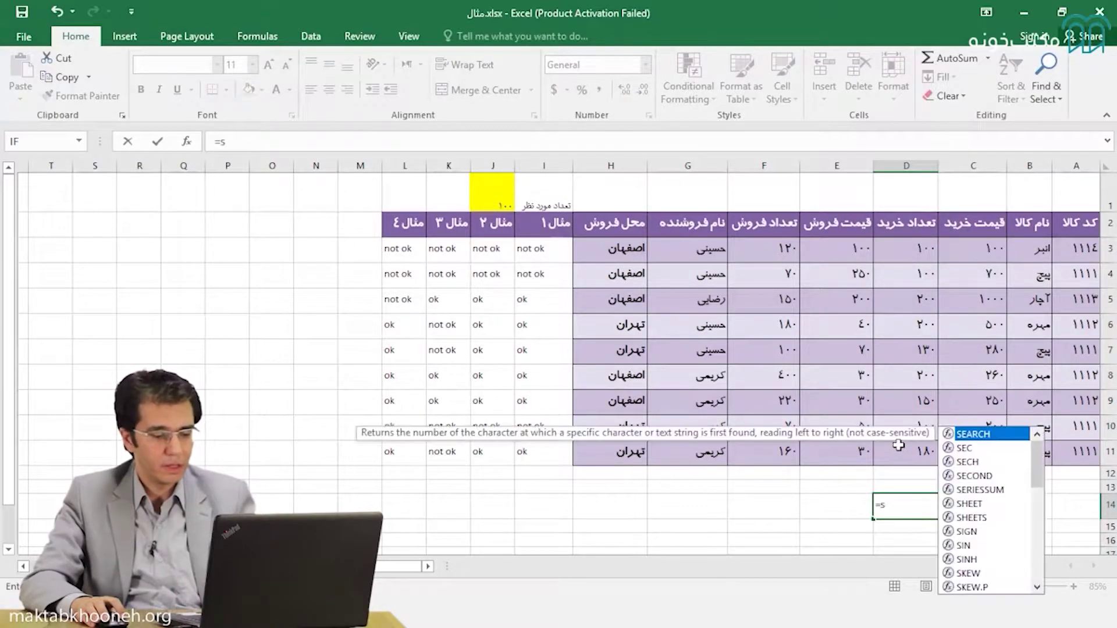
{"action": "type", "text": "um("}
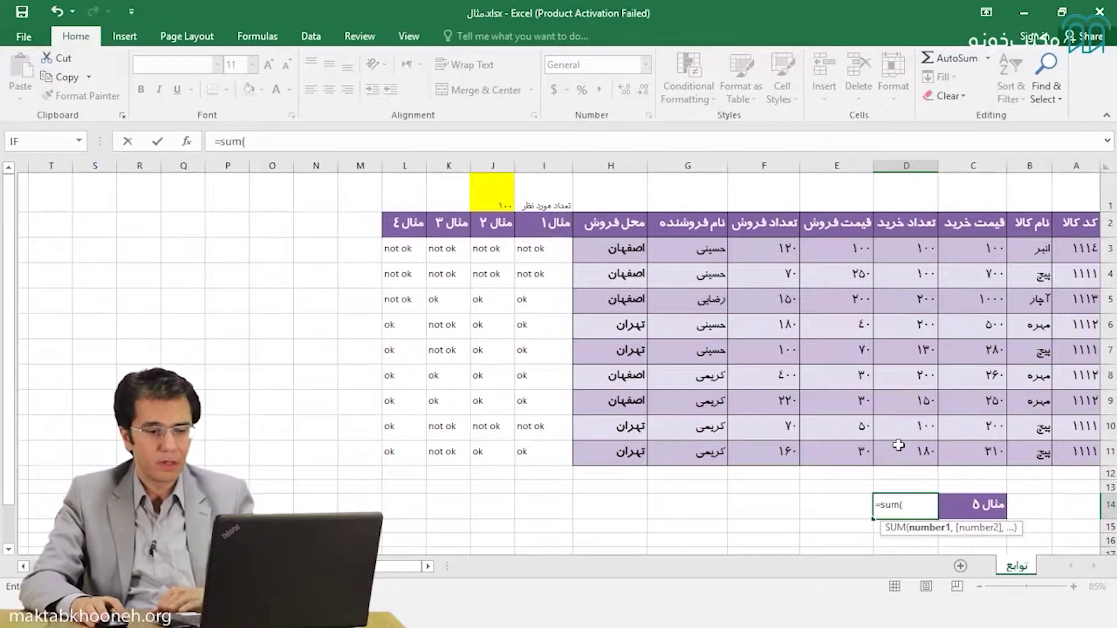
{"action": "left_click_drag", "start_coordinate": [906, 245], "coordinate": [911, 439]}
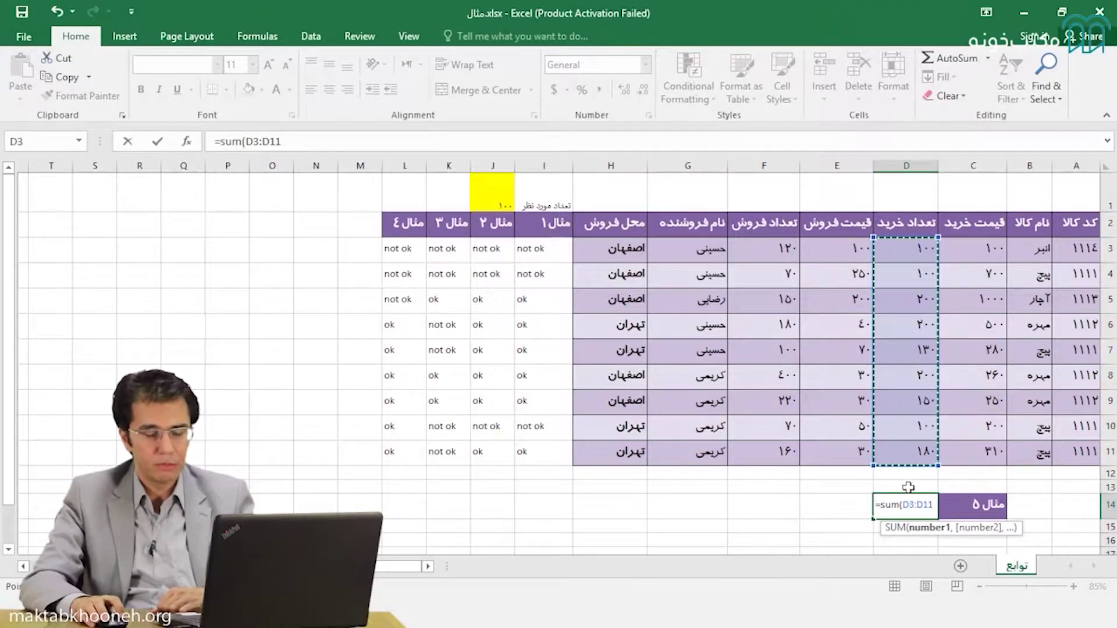
{"action": "key", "text": "BackSpace"}
{"action": "key", "text": "BackSpace"}
{"action": "key", "text": "BackSpace"}
{"action": "key", "text": "BackSpace"}
{"action": "key", "text": "BackSpace"}
{"action": "key", "text": "BackSpace"}
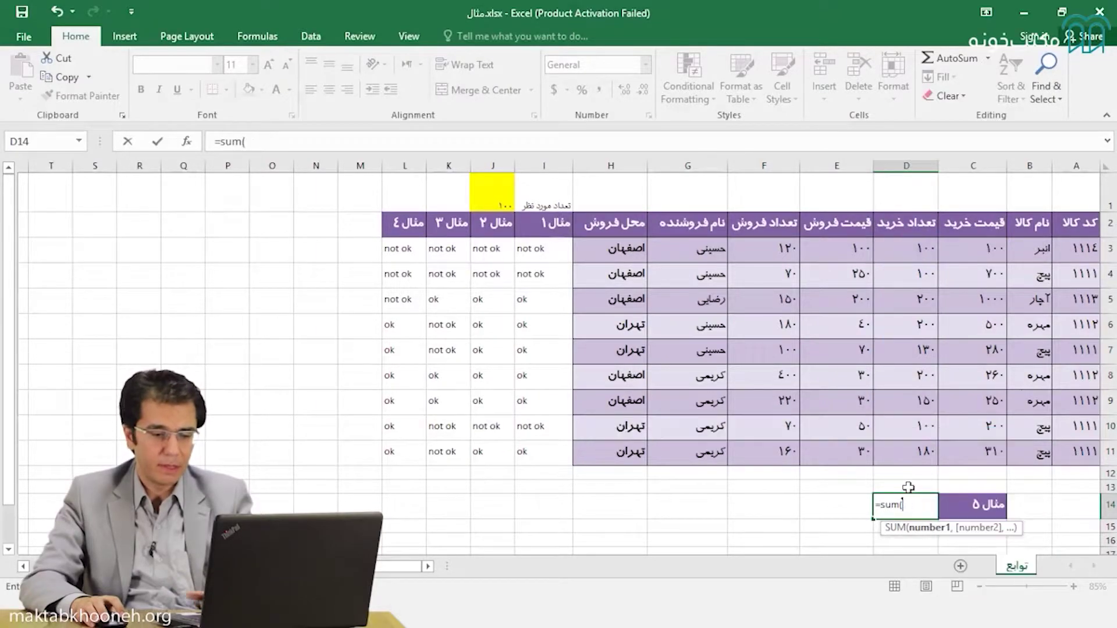
{"action": "type", "text": "d3"}
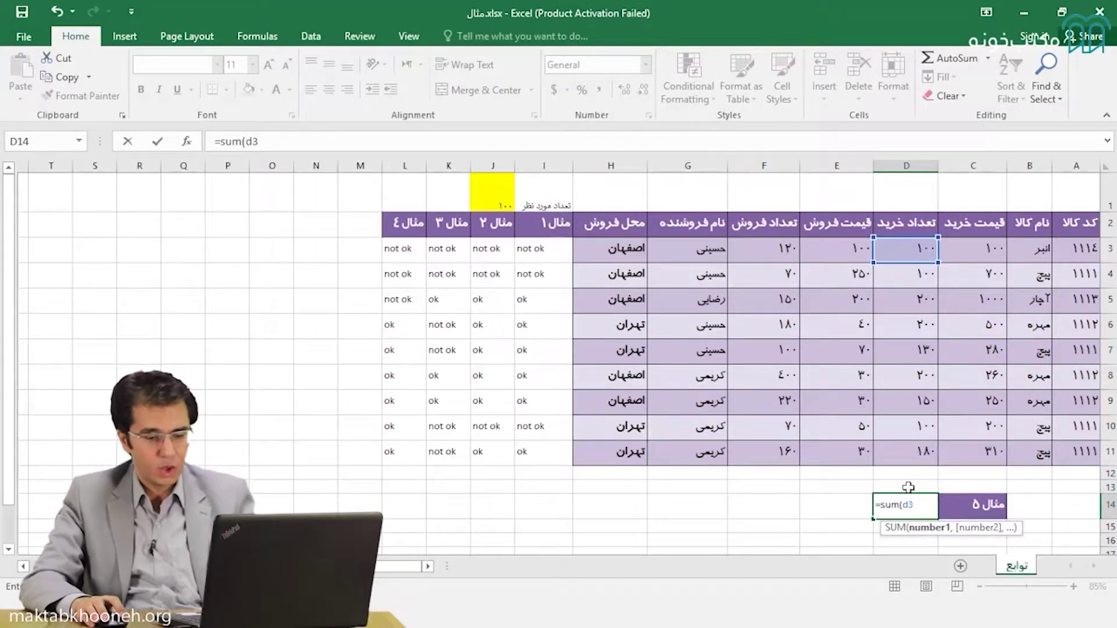
{"action": "type", "text": ":"}
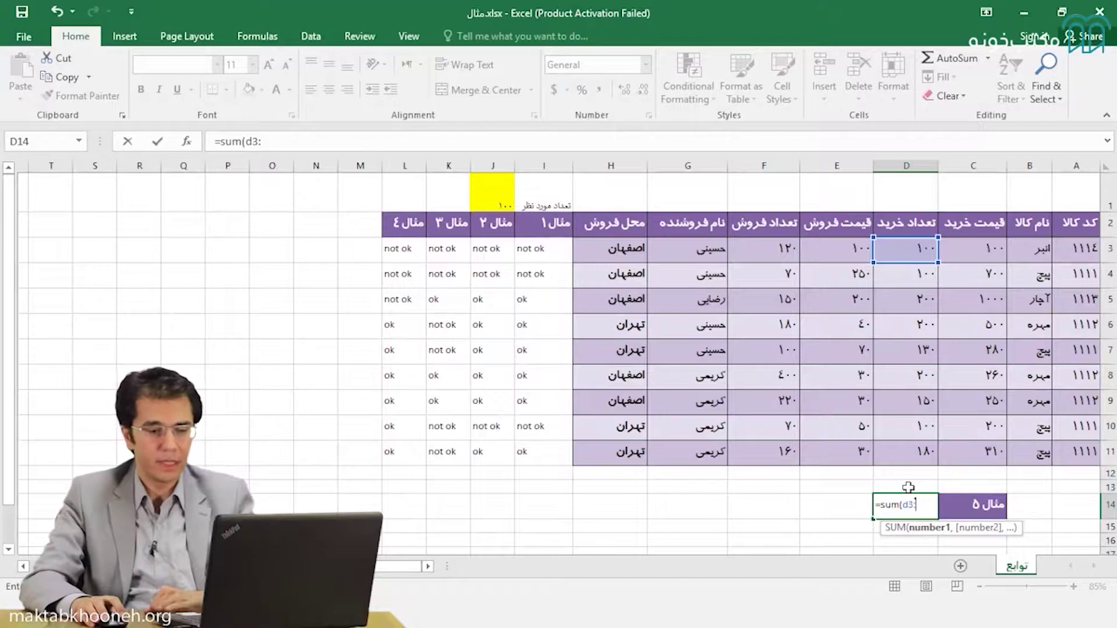
{"action": "type", "text": "d1"}
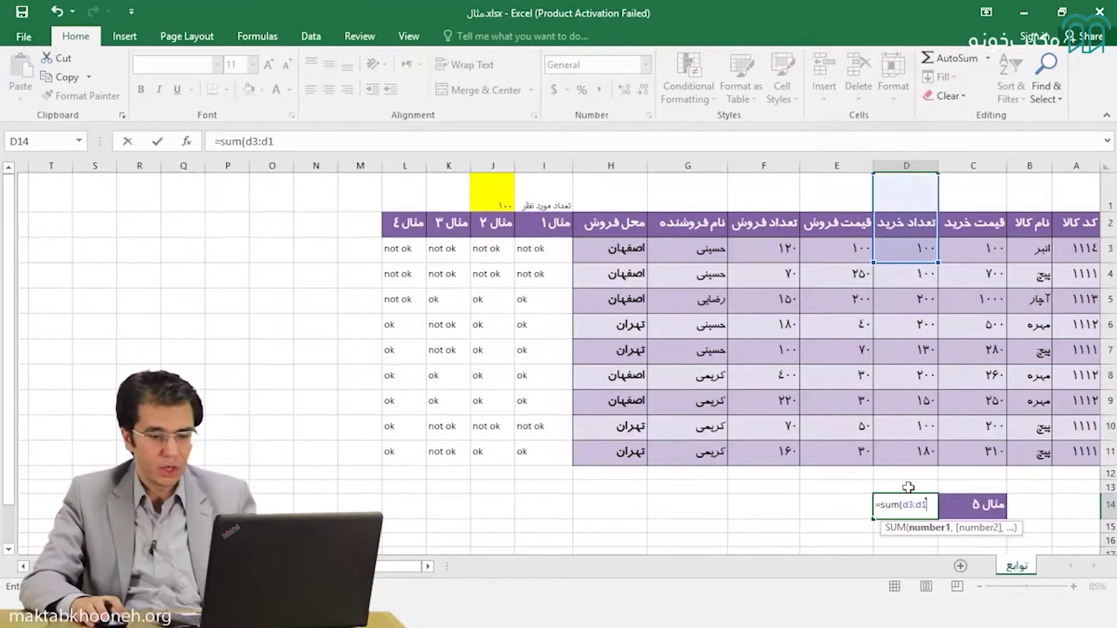
{"action": "type", "text": "1"}
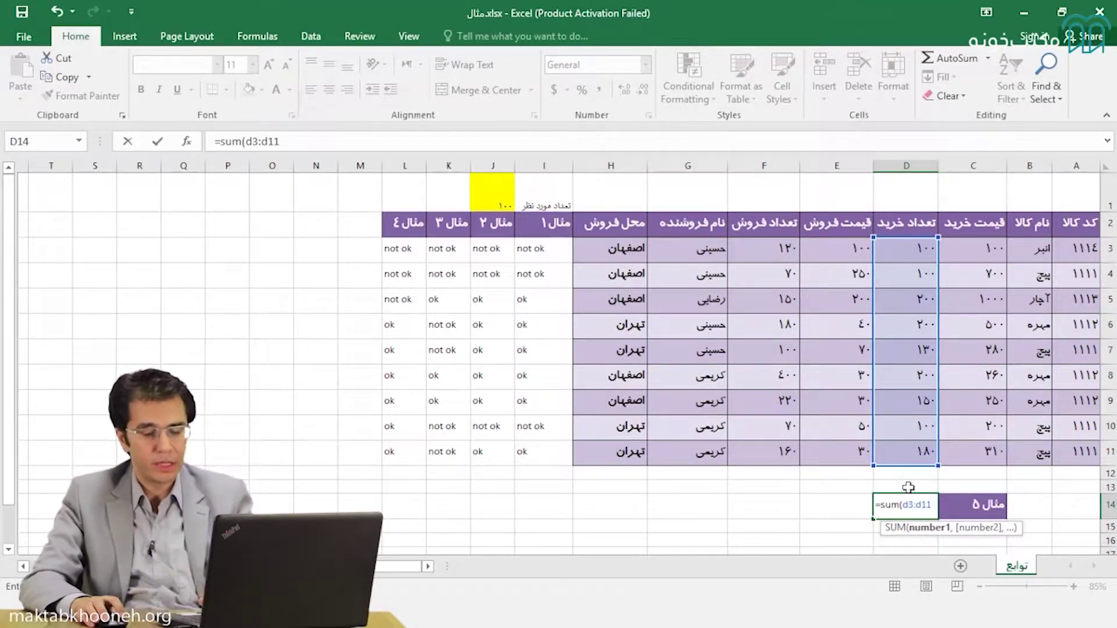
{"action": "key", "text": "Return"}
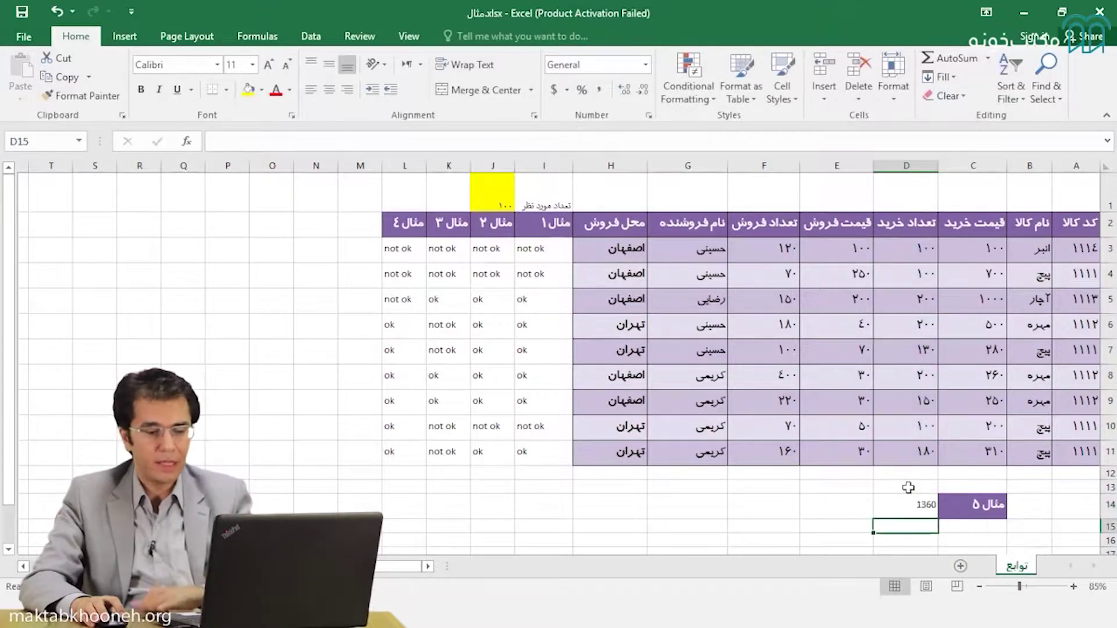
Bold the 1360 total and verify its D3:D11 range and formula
{"action": "left_click", "coordinate": [902, 496]}
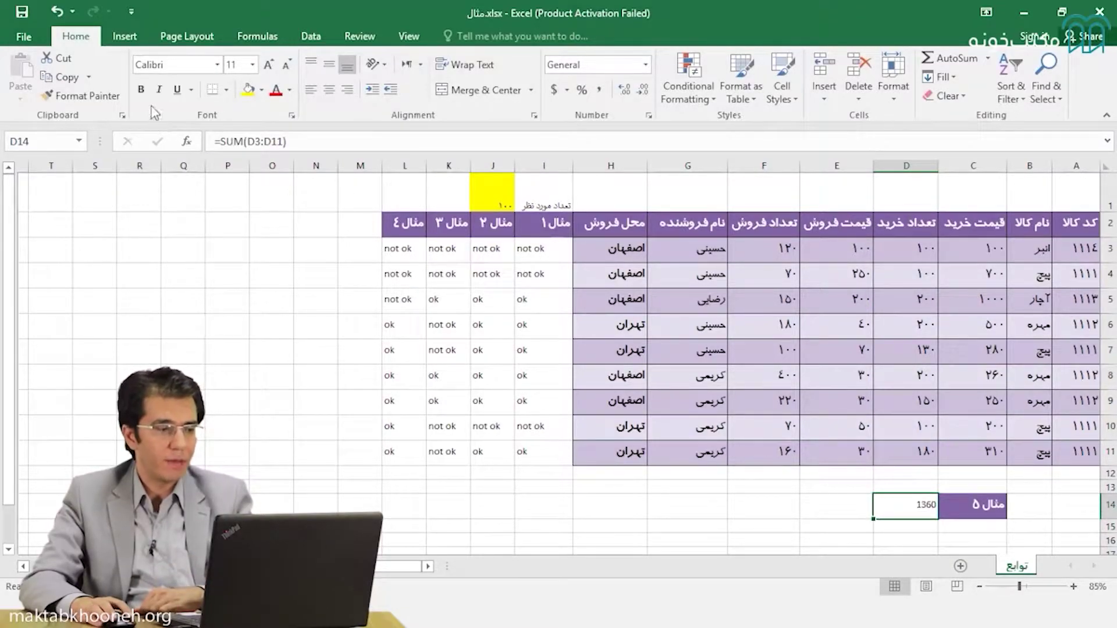
{"action": "left_click", "coordinate": [141, 89]}
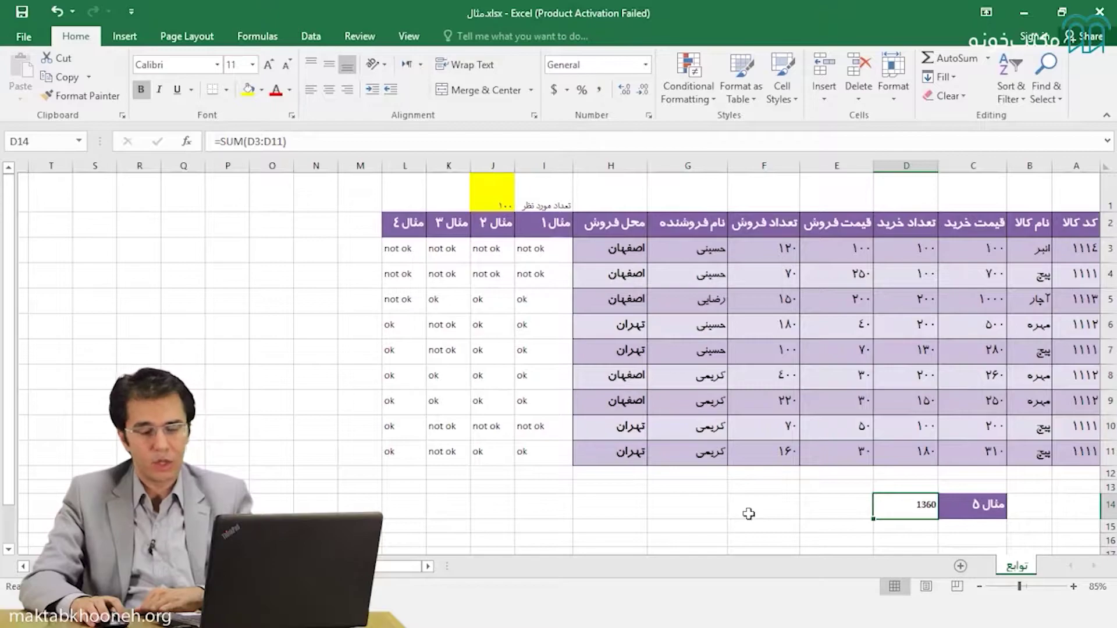
{"action": "left_click_drag", "start_coordinate": [899, 249], "coordinate": [918, 453]}
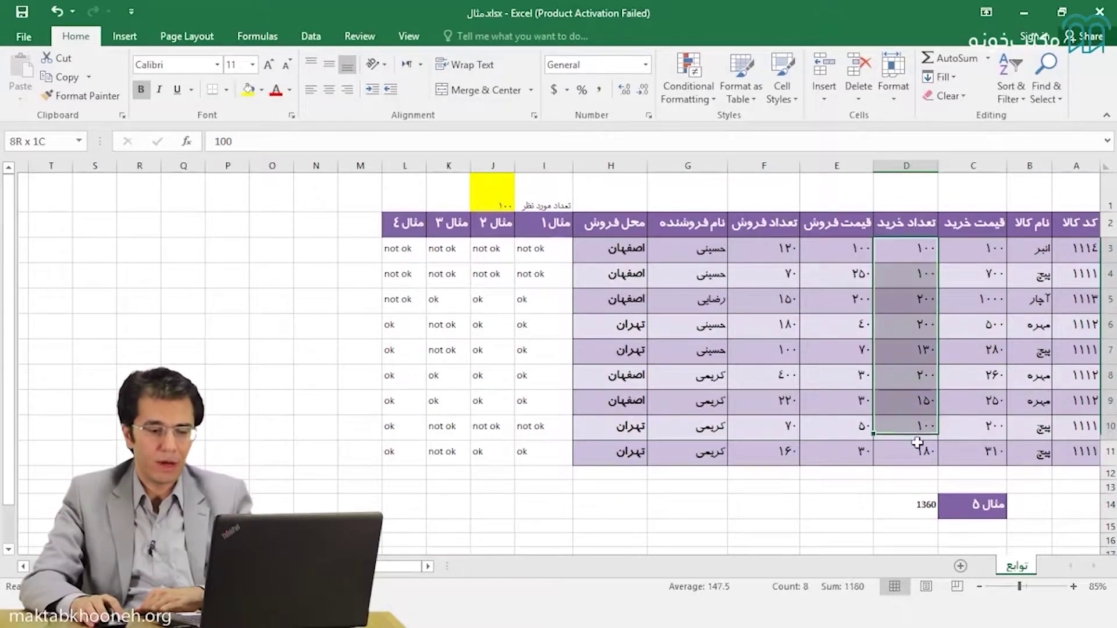
{"action": "double_click", "coordinate": [921, 504]}
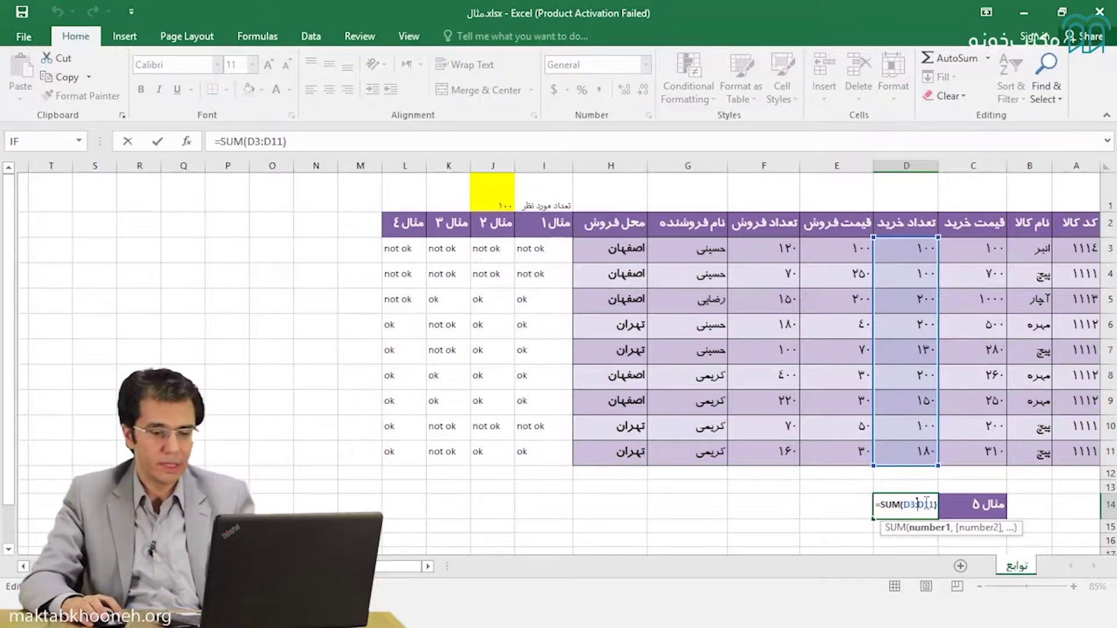
{"action": "key", "text": "Escape"}
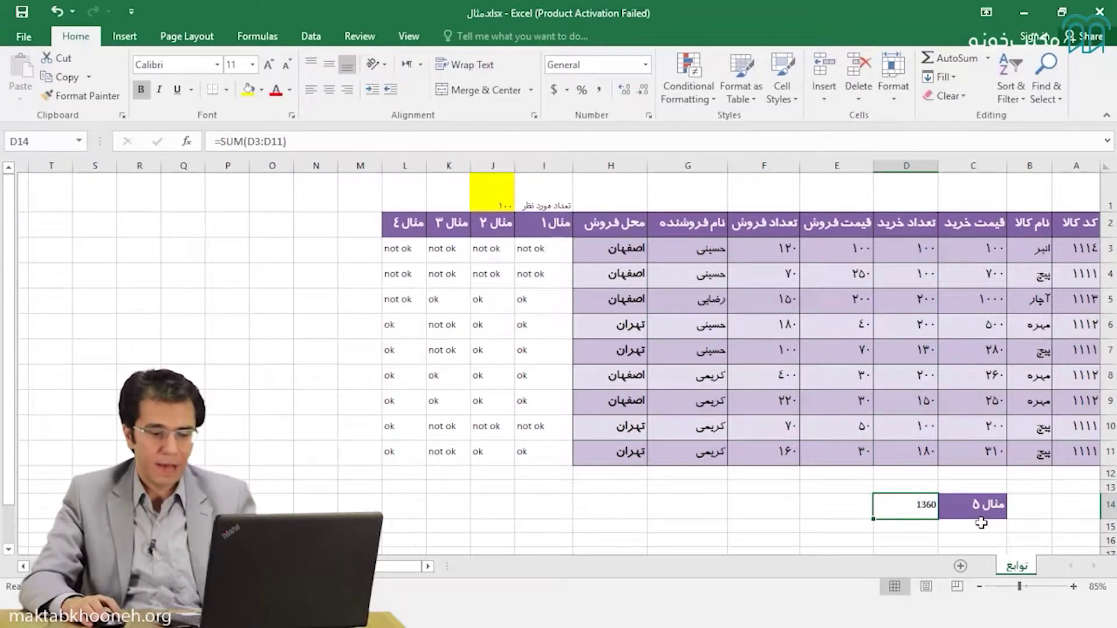
{"action": "left_click", "coordinate": [982, 523]}
Enter the label مثال ۶ in cell C15
{"action": "type", "text": "Ir"}
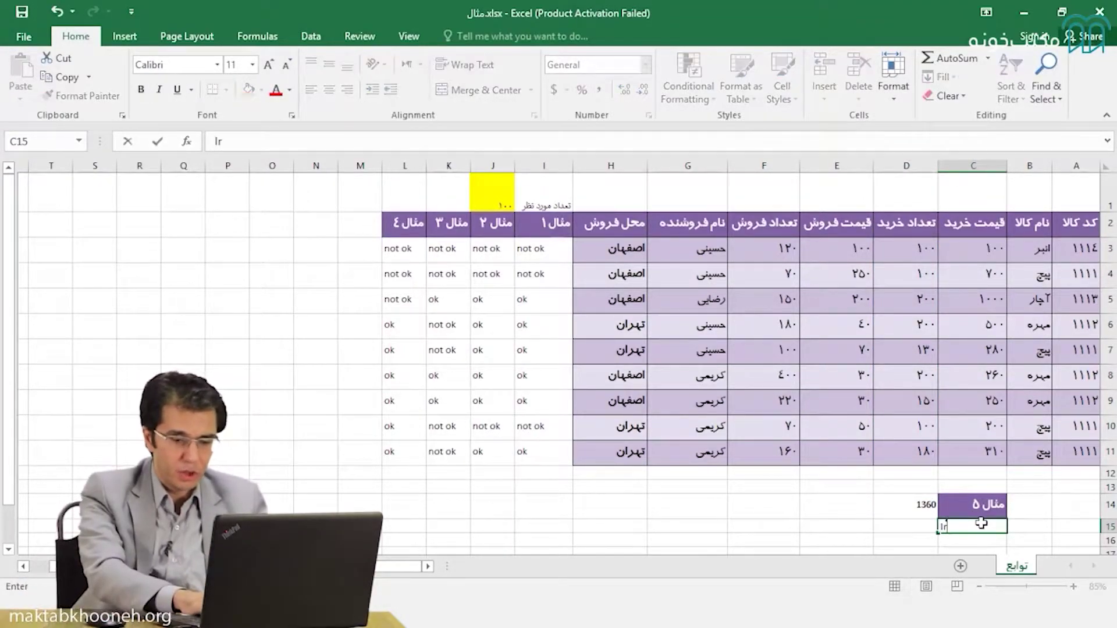
{"action": "type", "text": "مثال ۶"}
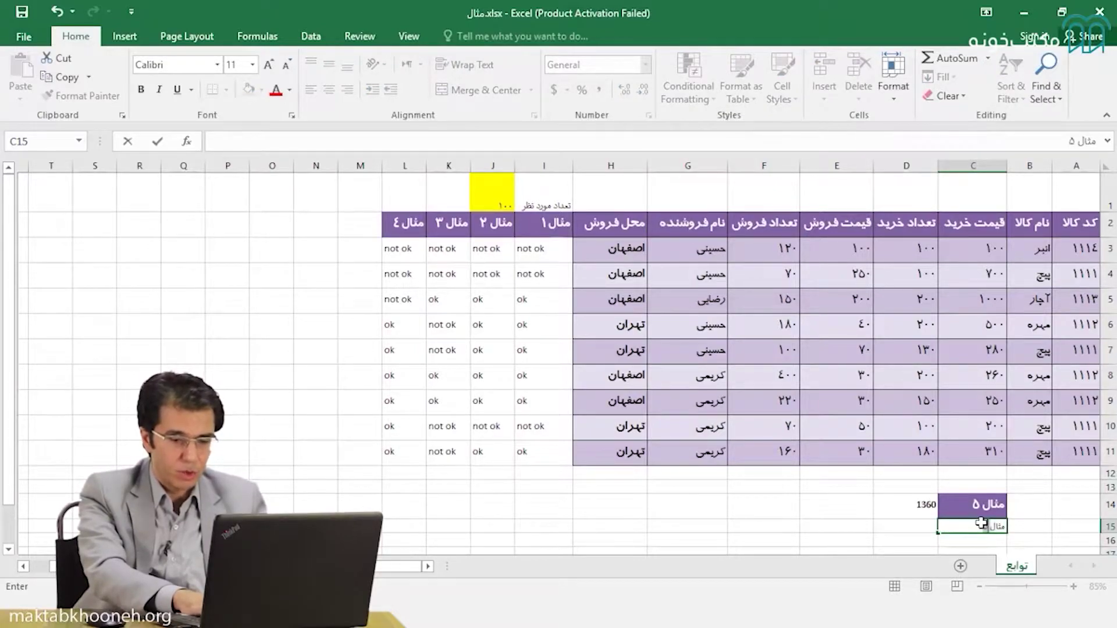
{"action": "key", "text": "Return"}
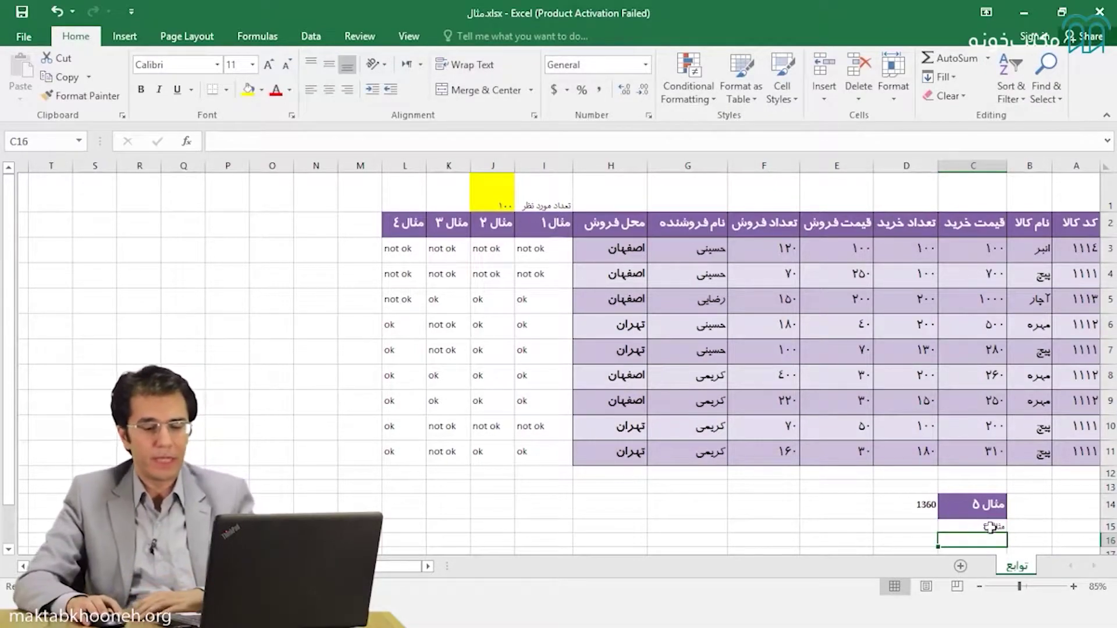
{"action": "left_click", "coordinate": [905, 529]}
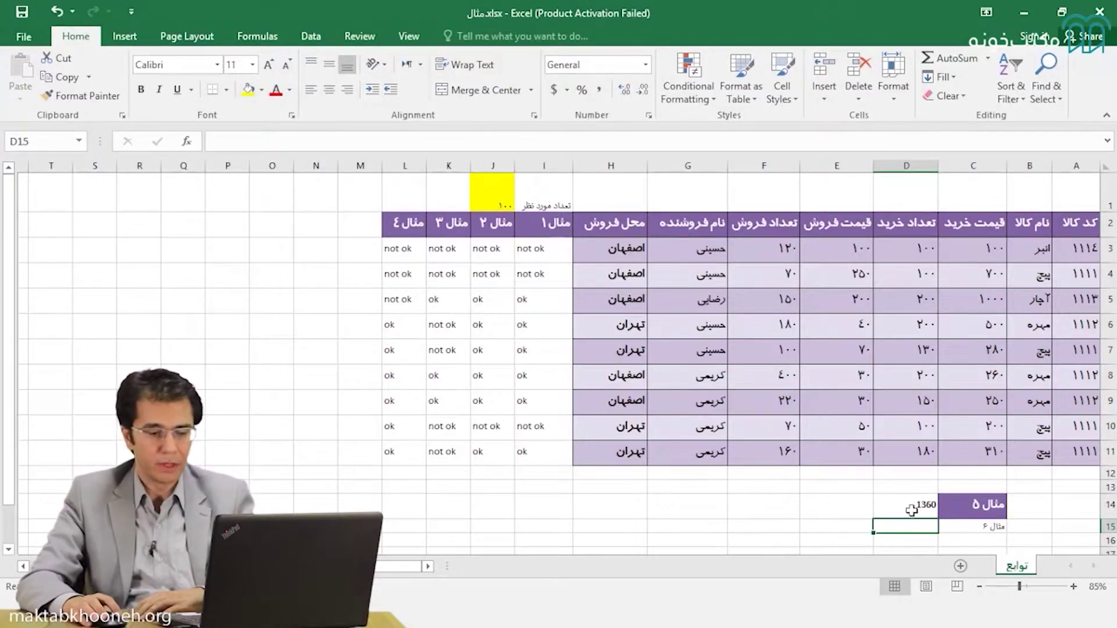
Enter =AVERAGE(D3:D11) in D15, returning 151.1111111
{"action": "type", "text": "="}
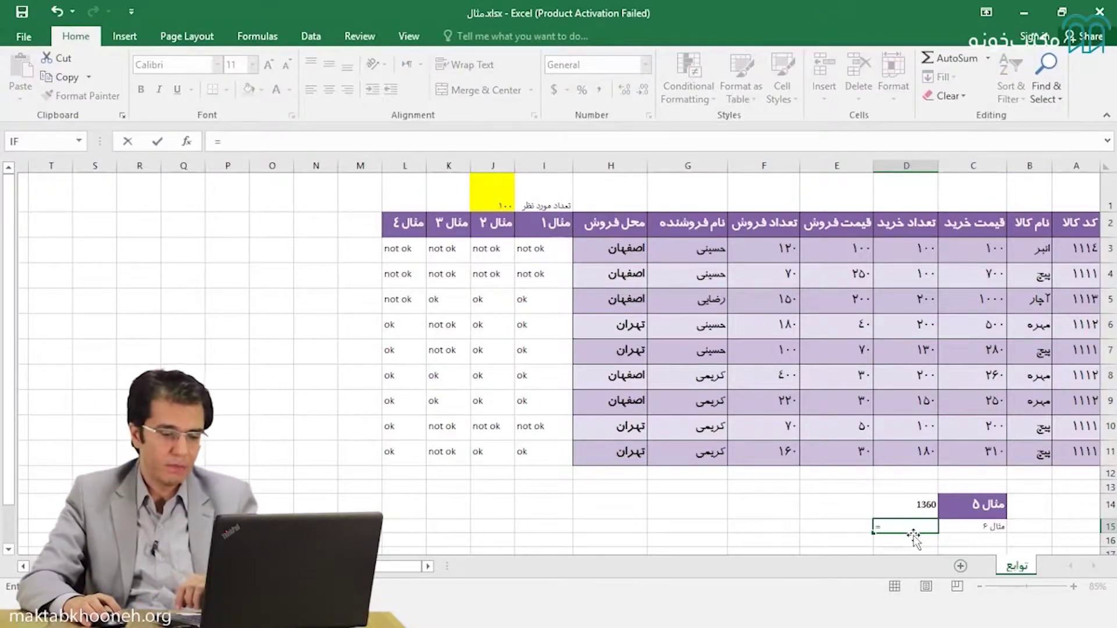
{"action": "type", "text": "a"}
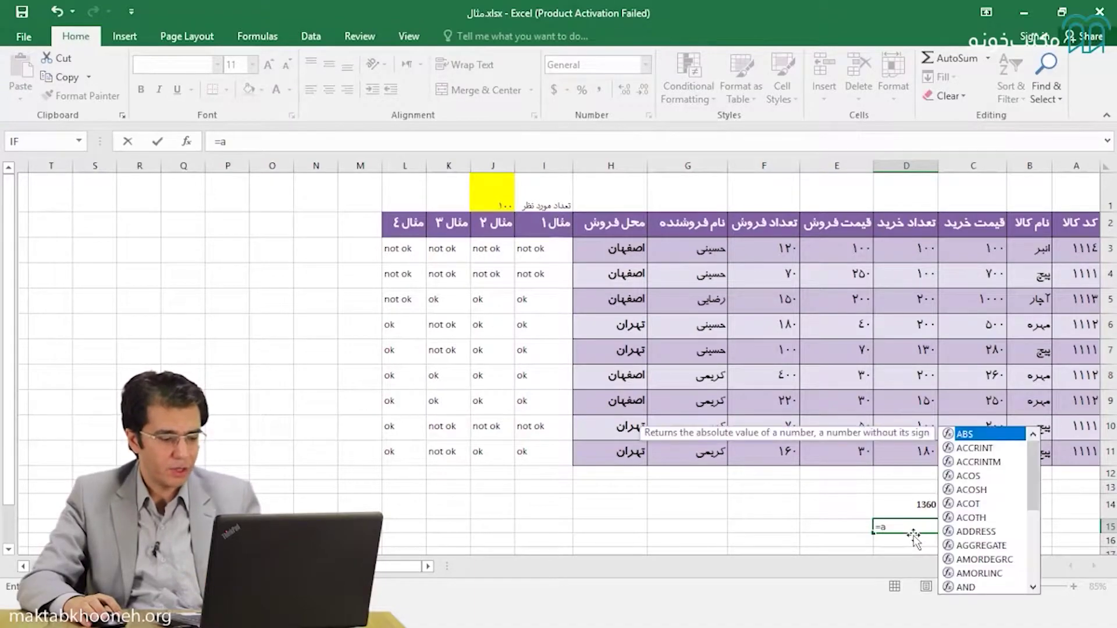
{"action": "type", "text": "ver"}
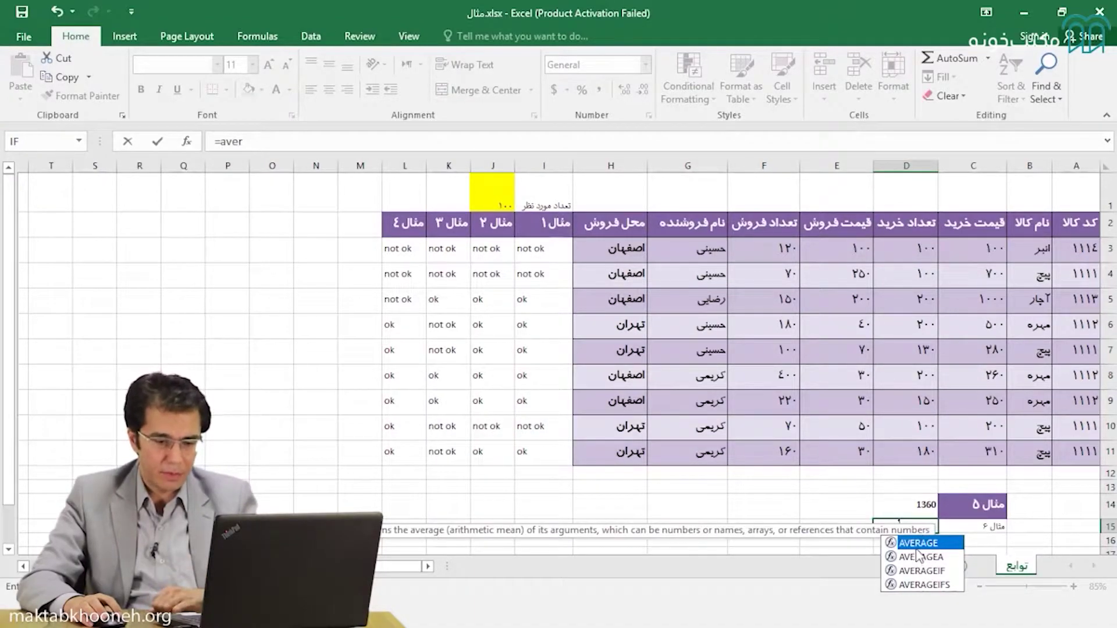
{"action": "double_click", "coordinate": [928, 545]}
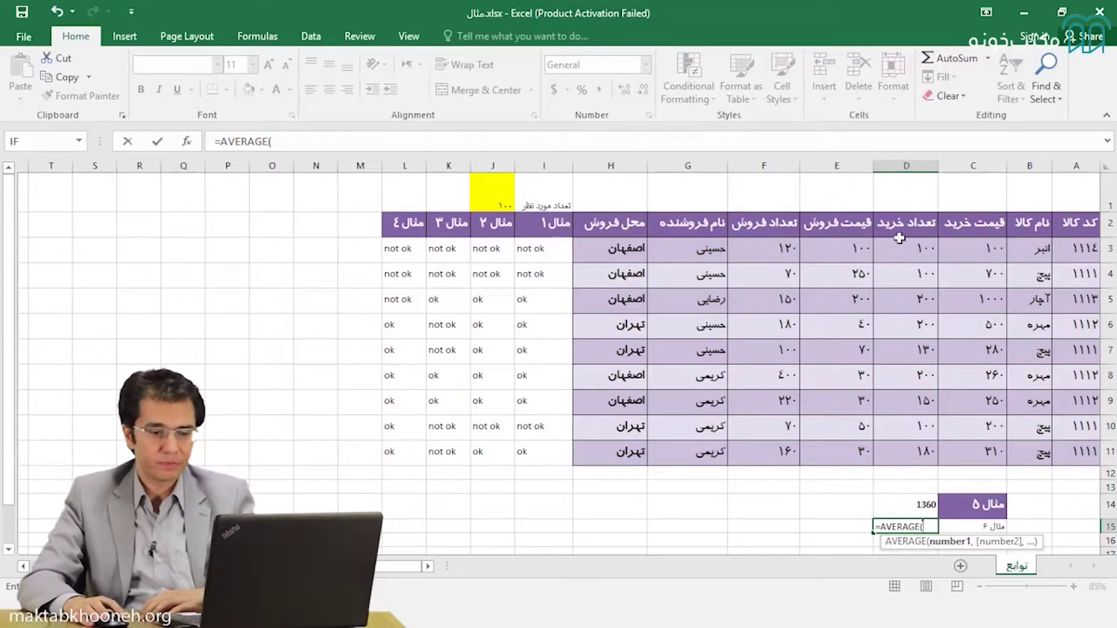
{"action": "left_click_drag", "start_coordinate": [896, 253], "coordinate": [899, 452]}
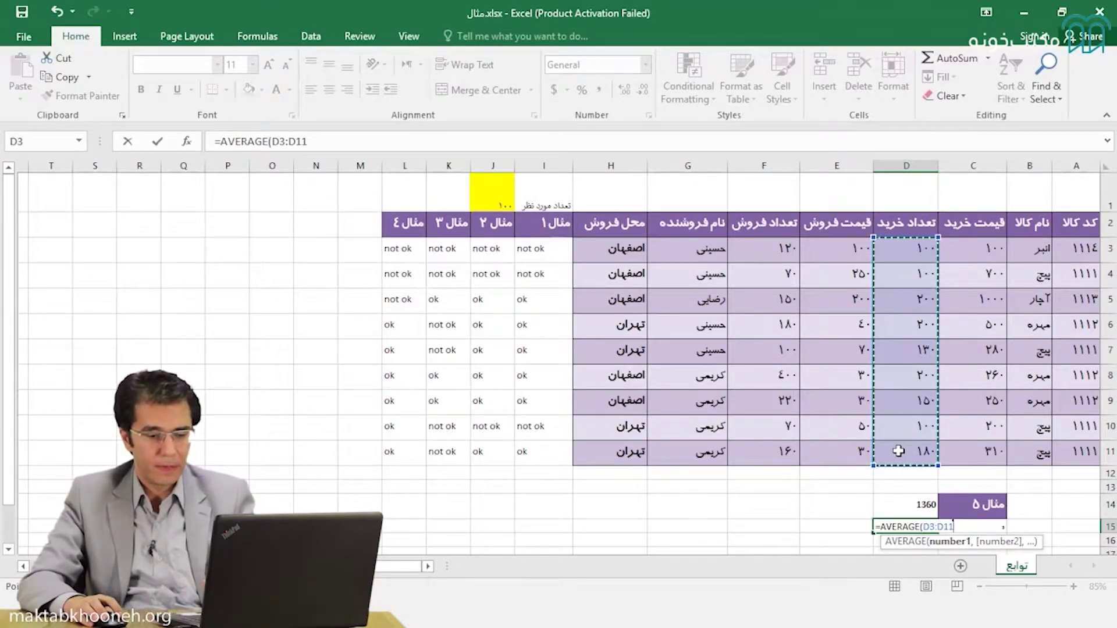
{"action": "type", "text": ")"}
{"action": "key", "text": "Return"}
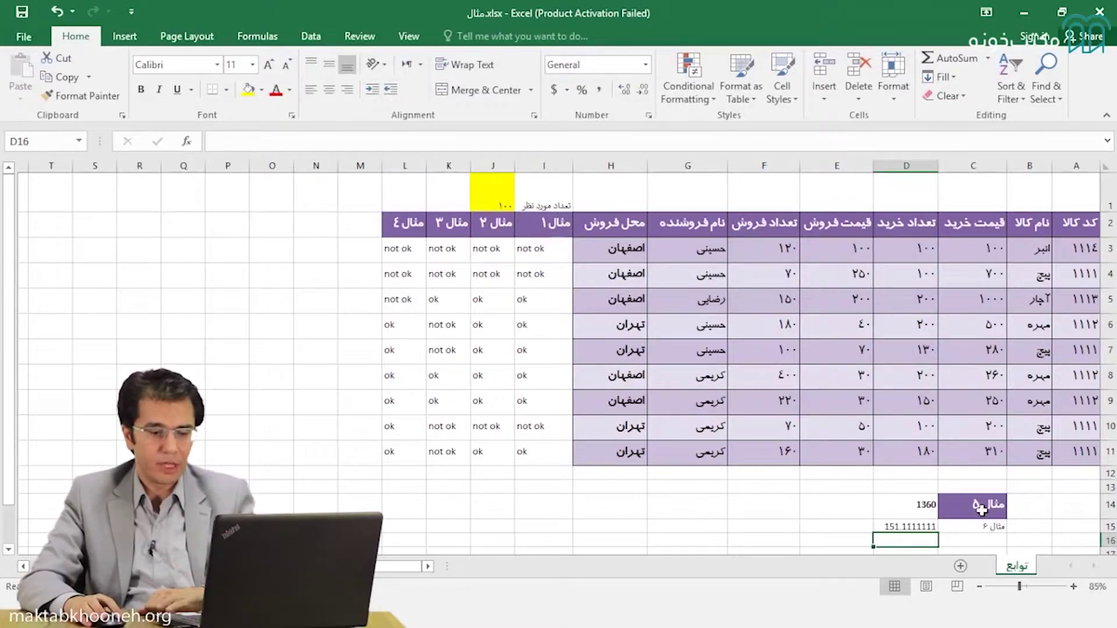
{"action": "key", "text": "Up"}
{"action": "key", "text": "Up"}
{"action": "key", "text": "Right"}
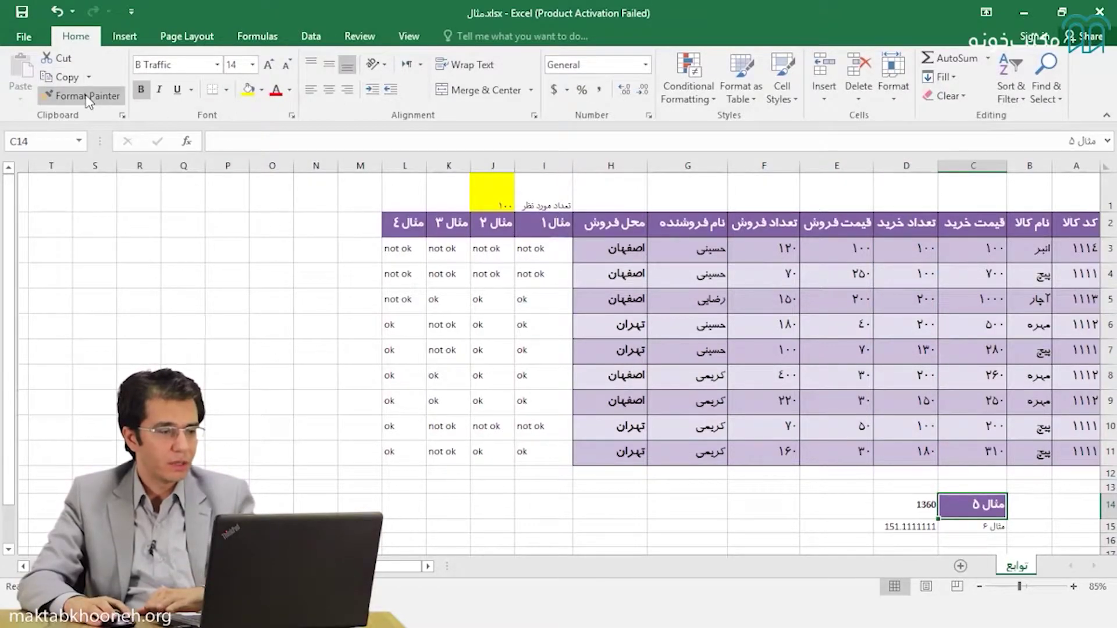
Copy the purple label style from C14 onto the مثال ۶ label in C15
{"action": "left_click", "coordinate": [88, 96]}
{"action": "left_click", "coordinate": [973, 527]}
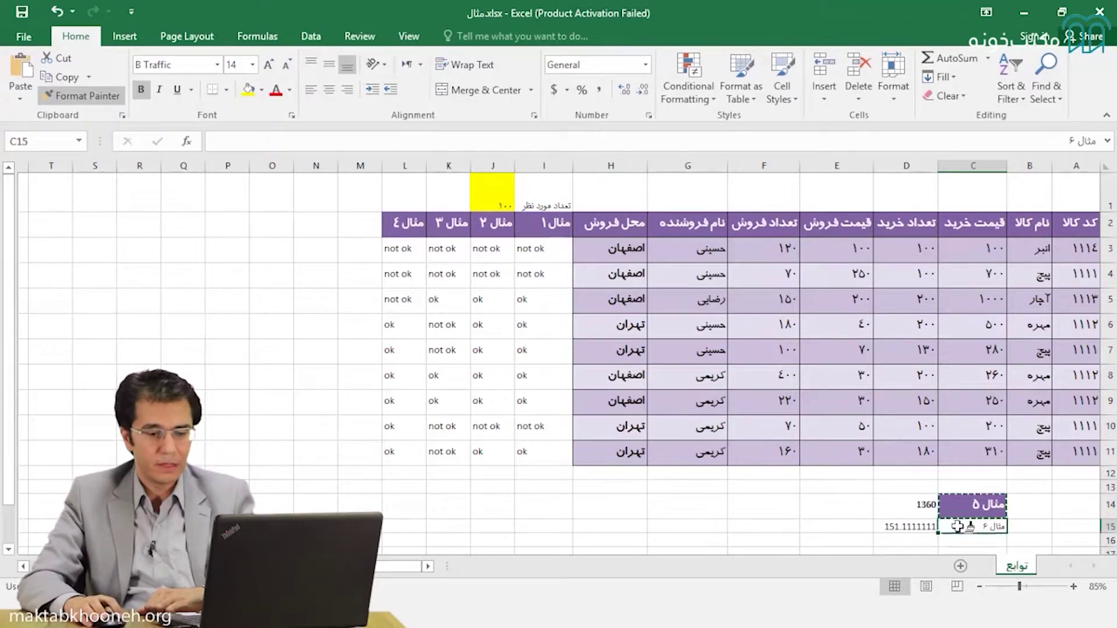
{"action": "scroll", "coordinate": [983, 477], "scroll_direction": "down", "scroll_amount": 1}
{"action": "scroll", "coordinate": [966, 524], "scroll_direction": "up", "scroll_amount": 1}
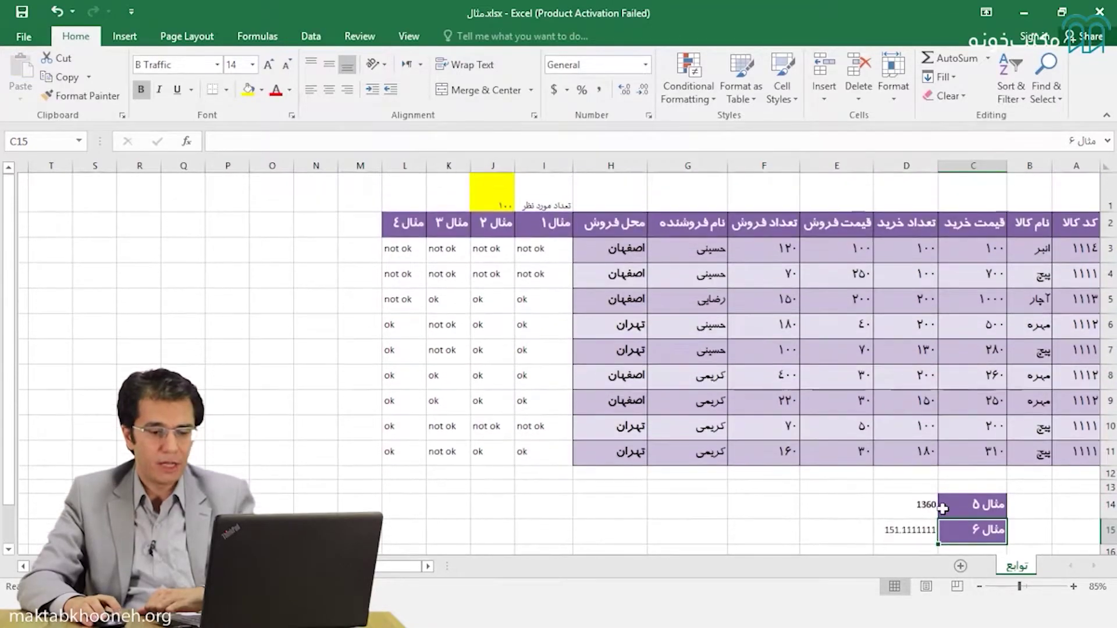
{"action": "left_click", "coordinate": [902, 530]}
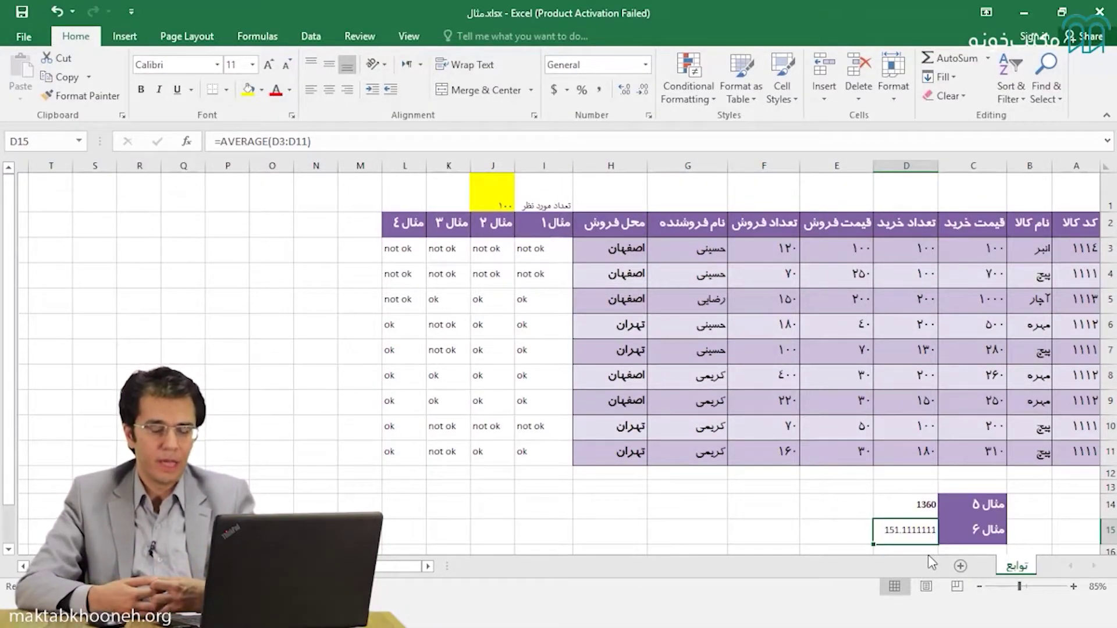
Enter the label مثال ۷ in cell C16
{"action": "scroll", "coordinate": [949, 519], "scroll_direction": "down", "scroll_amount": 1}
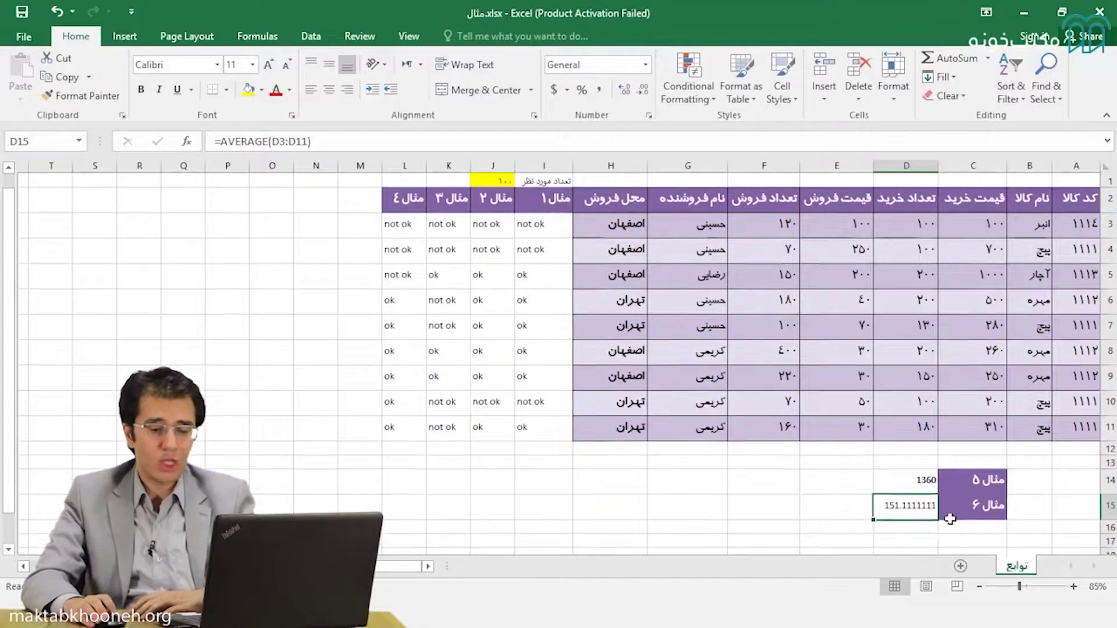
{"action": "scroll", "coordinate": [954, 512], "scroll_direction": "down", "scroll_amount": 1}
{"action": "left_click", "coordinate": [958, 464]}
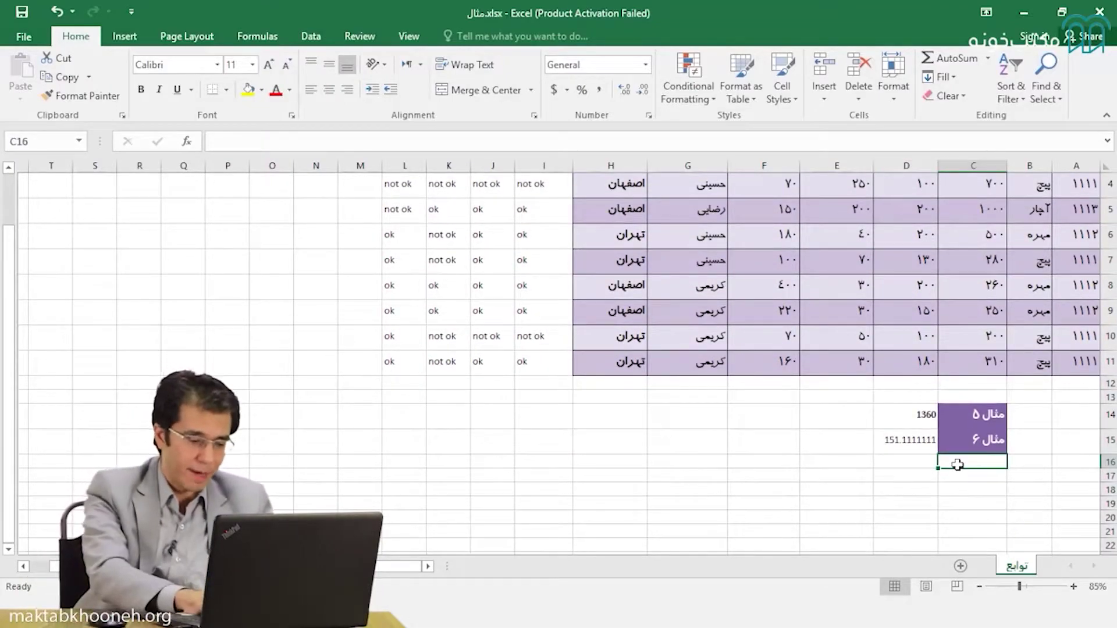
{"action": "type", "text": "lrhg"}
{"action": "key", "text": "BackSpace"}
{"action": "key", "text": "BackSpace"}
{"action": "key", "text": "BackSpace"}
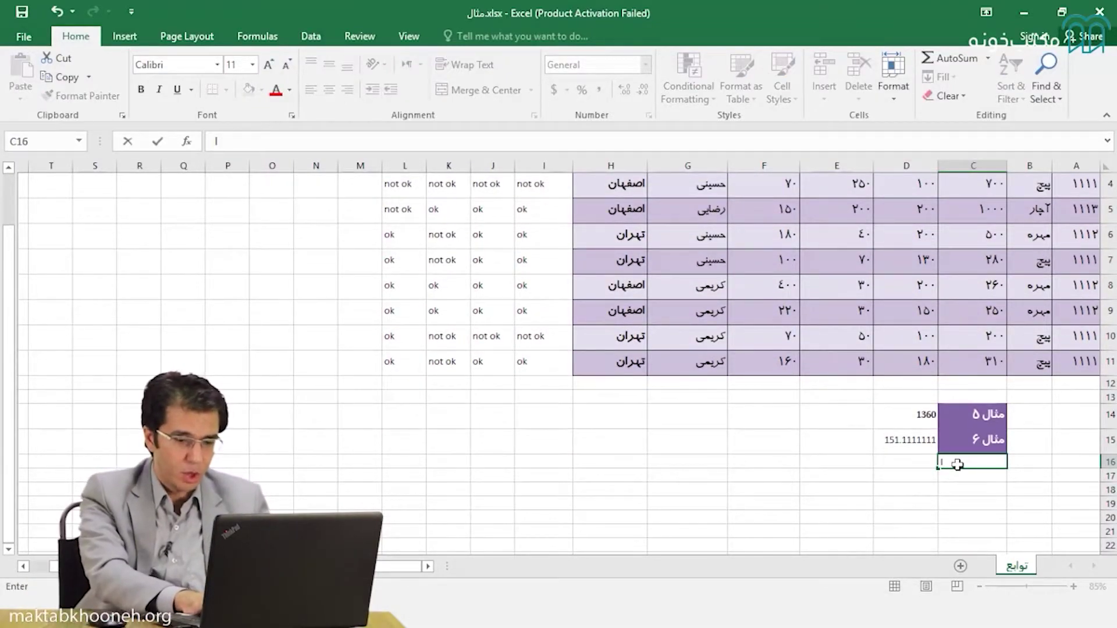
{"action": "key", "text": "BackSpace"}
{"action": "type", "text": "مثال ۷"}
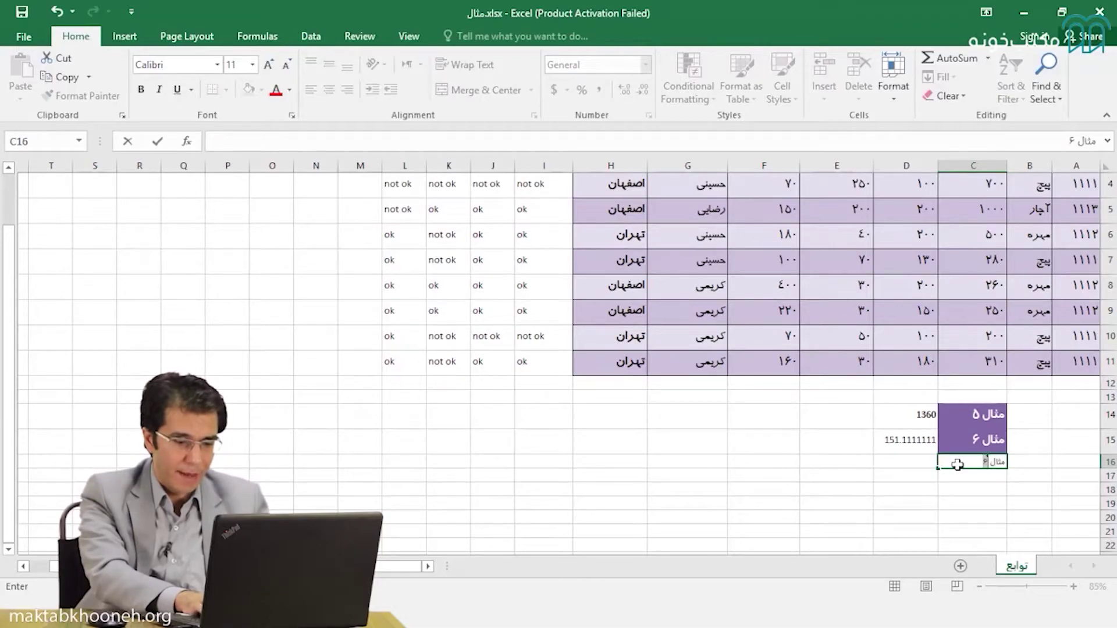
{"action": "key", "text": "Return"}
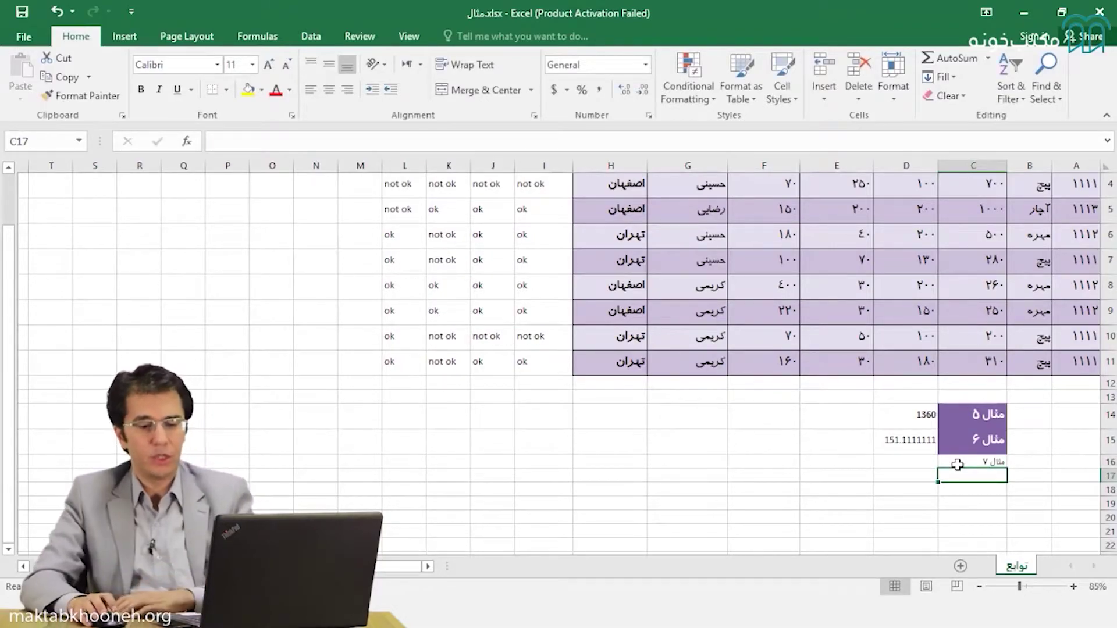
Apply the purple label style from C15 to C16 and zoom out to see the table
{"action": "left_click", "coordinate": [958, 448]}
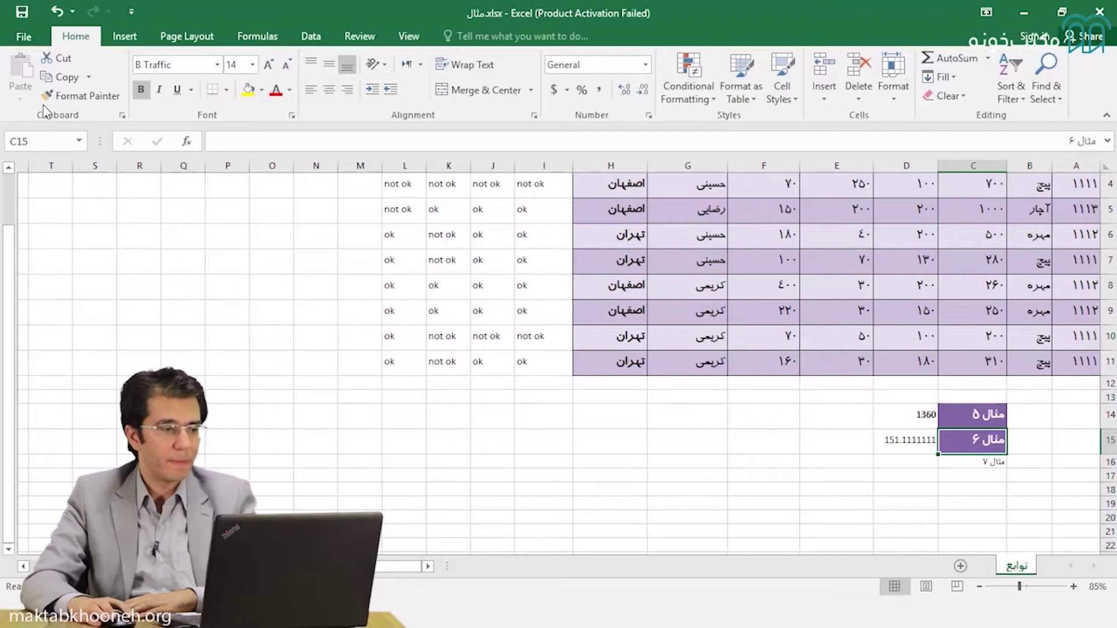
{"action": "left_click", "coordinate": [82, 95]}
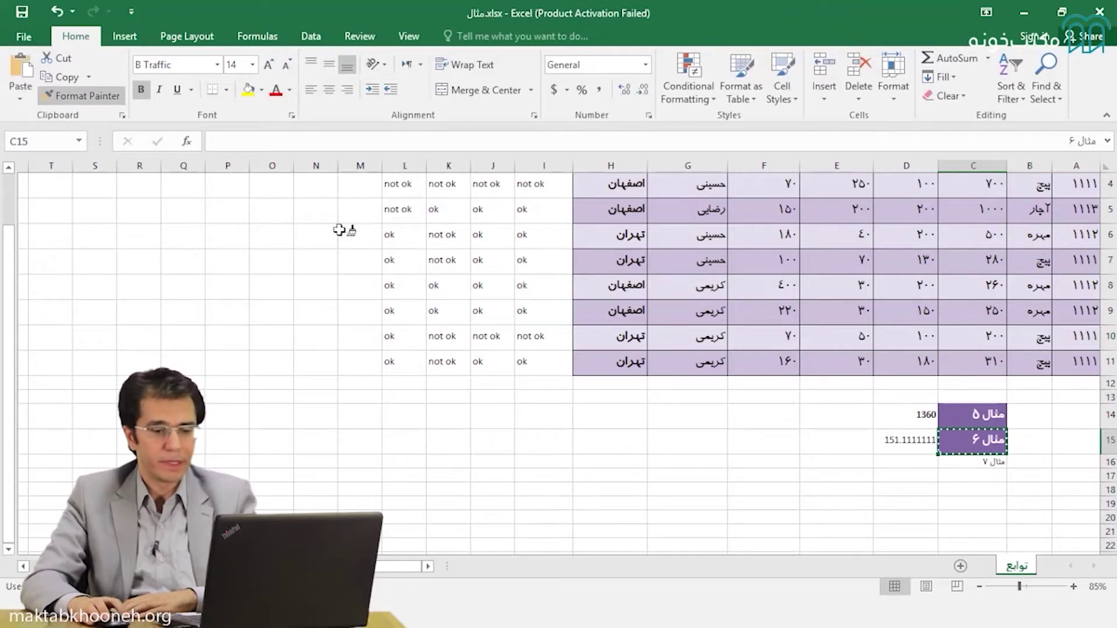
{"action": "left_click", "coordinate": [969, 464]}
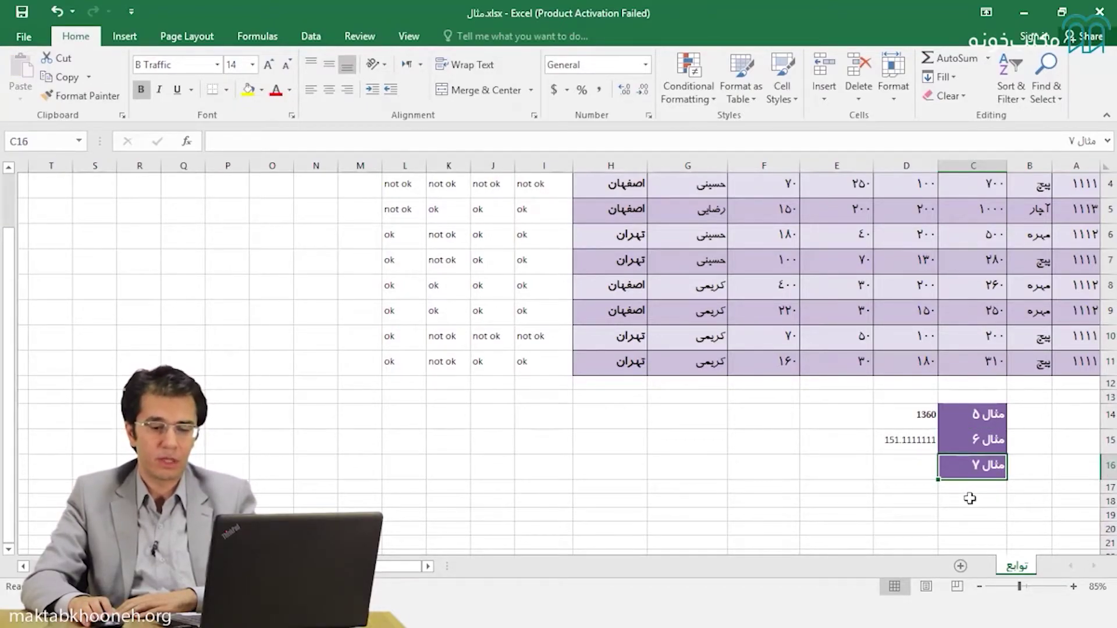
{"action": "scroll", "coordinate": [970, 498], "scroll_direction": "up", "scroll_amount": 1}
{"action": "scroll", "coordinate": [969, 496], "scroll_direction": "down", "scroll_amount": 1}
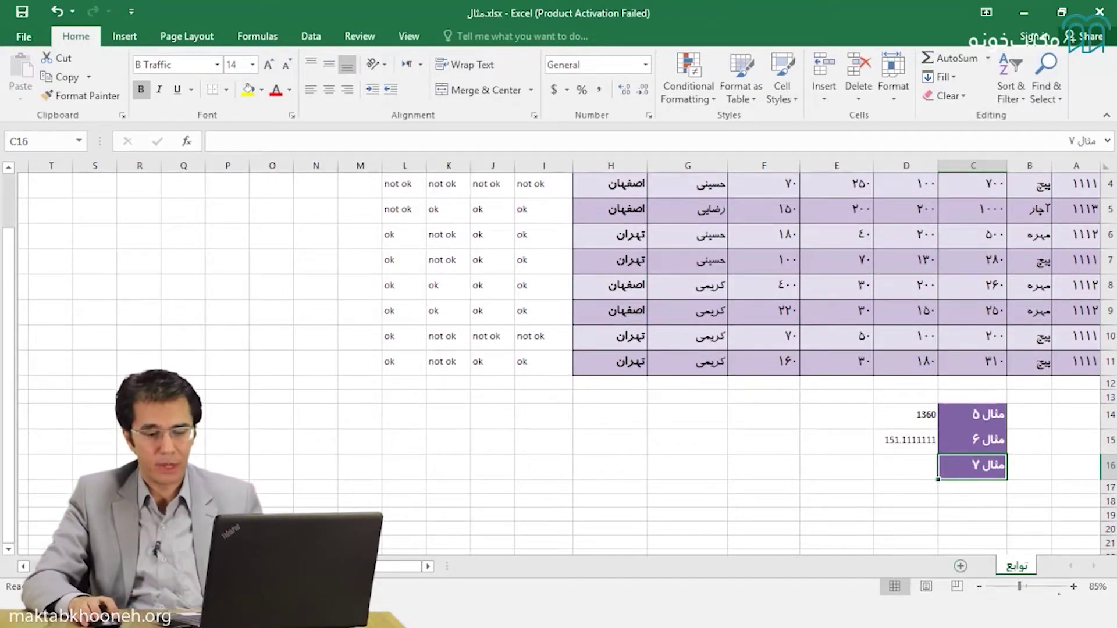
{"action": "left_click", "coordinate": [979, 586]}
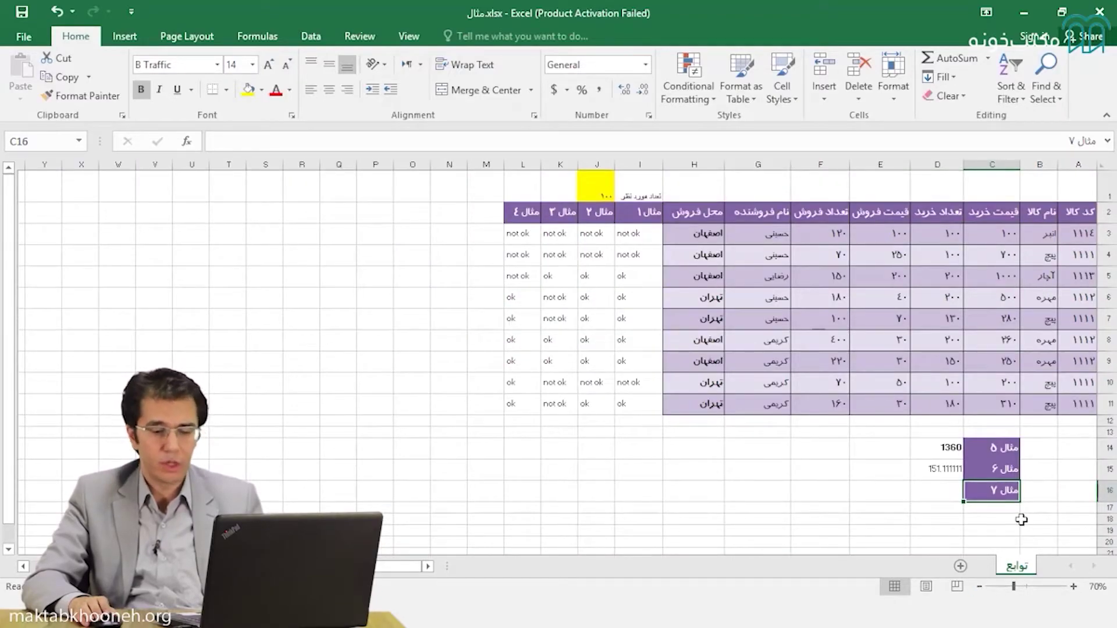
{"action": "scroll", "coordinate": [1016, 515], "scroll_direction": "up", "scroll_amount": 1}
{"action": "scroll", "coordinate": [1015, 514], "scroll_direction": "up", "scroll_amount": 1}
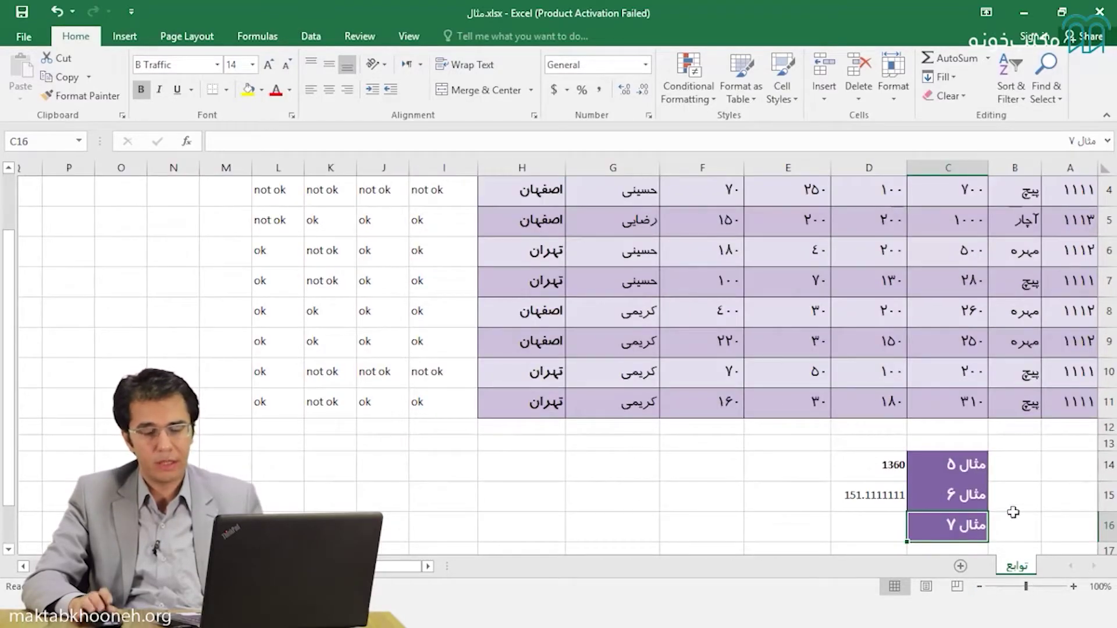
{"action": "scroll", "coordinate": [1013, 512], "scroll_direction": "down", "scroll_amount": 1}
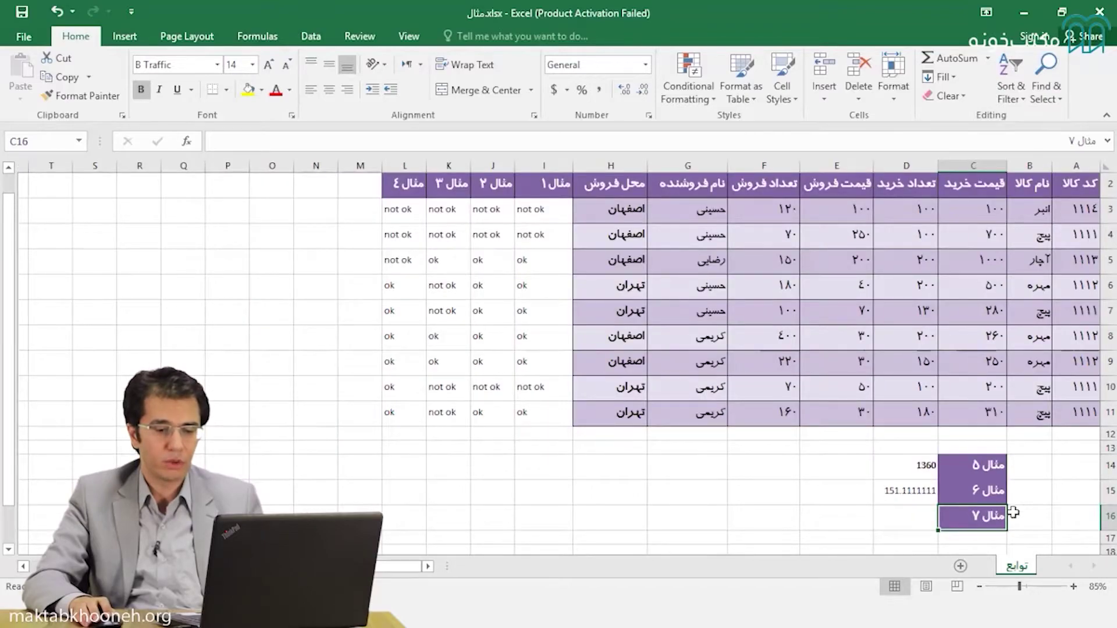
Enter =COUNT(G3:G11) in D16 over the seller names, which returns 0
{"action": "left_click", "coordinate": [904, 517]}
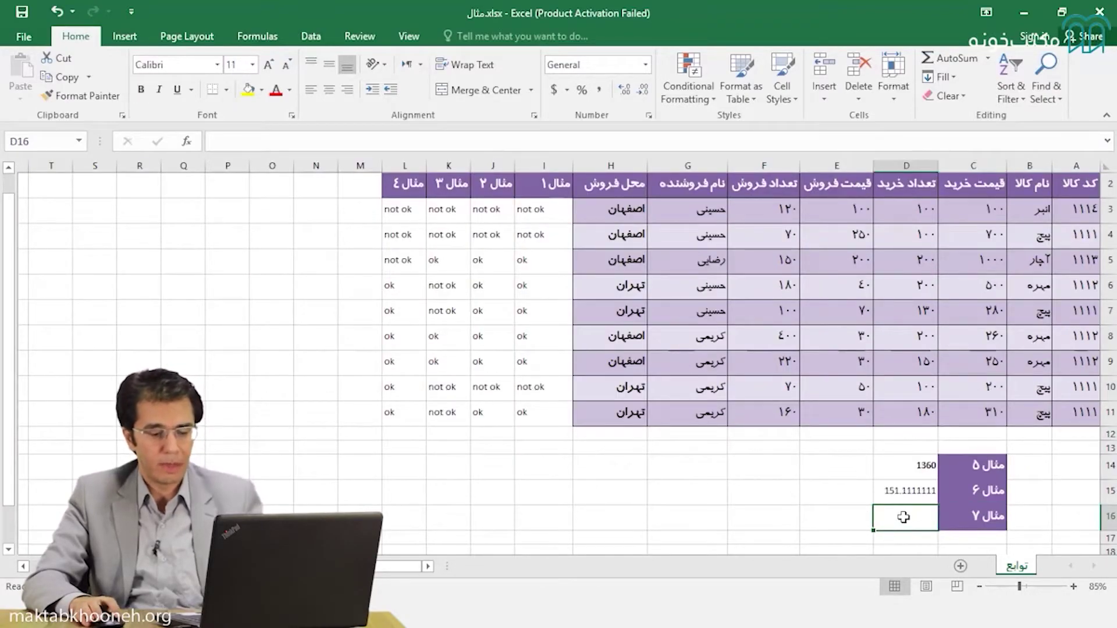
{"action": "type", "text": "="}
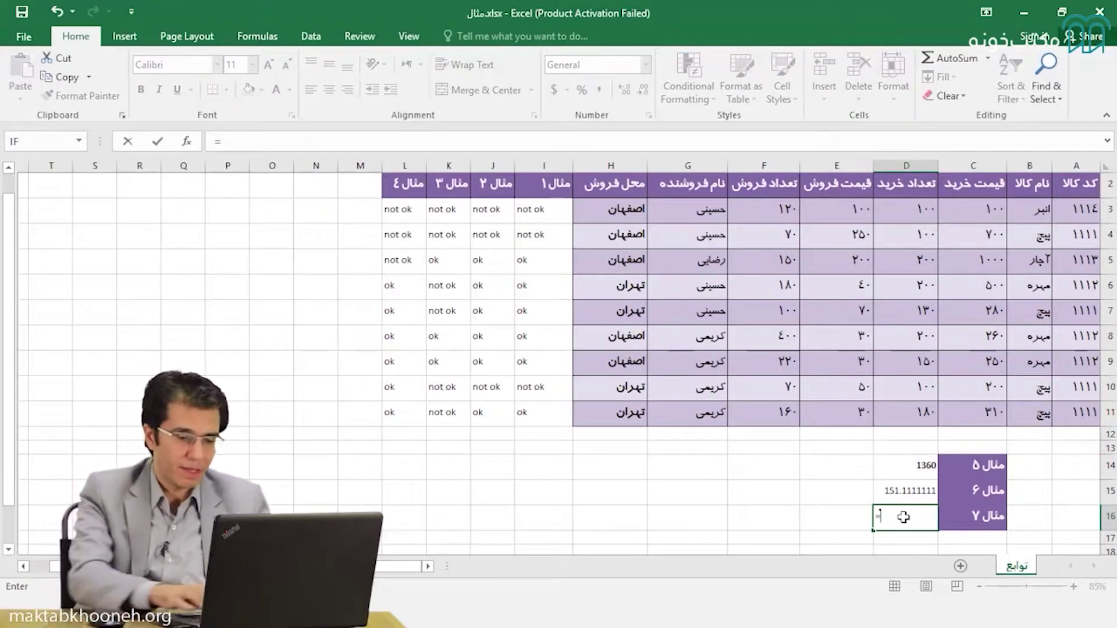
{"action": "type", "text": "co"}
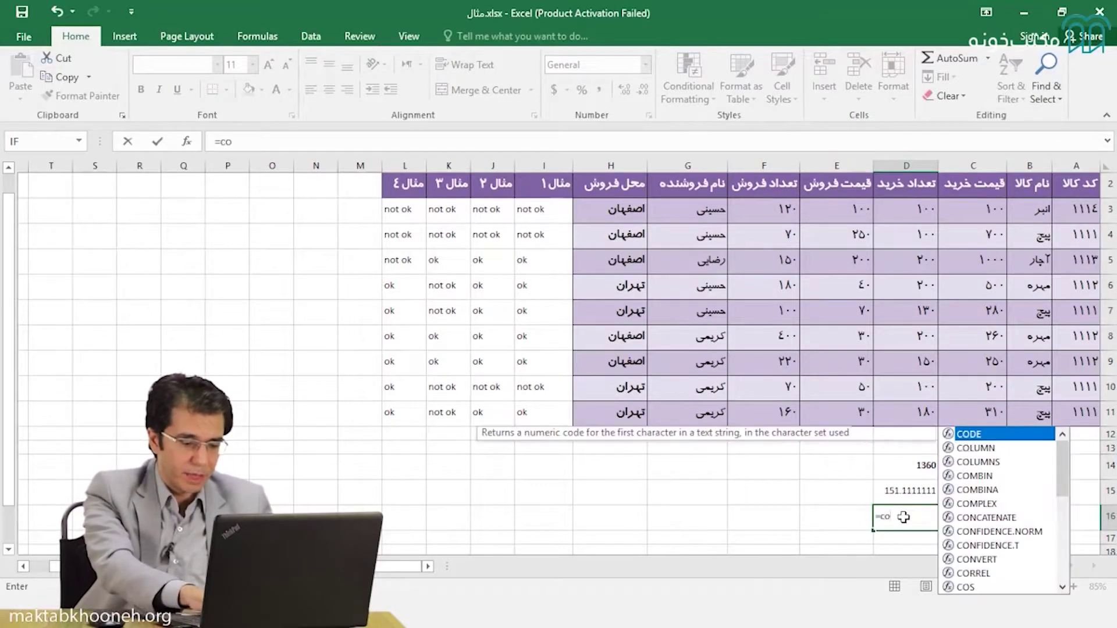
{"action": "type", "text": "unt"}
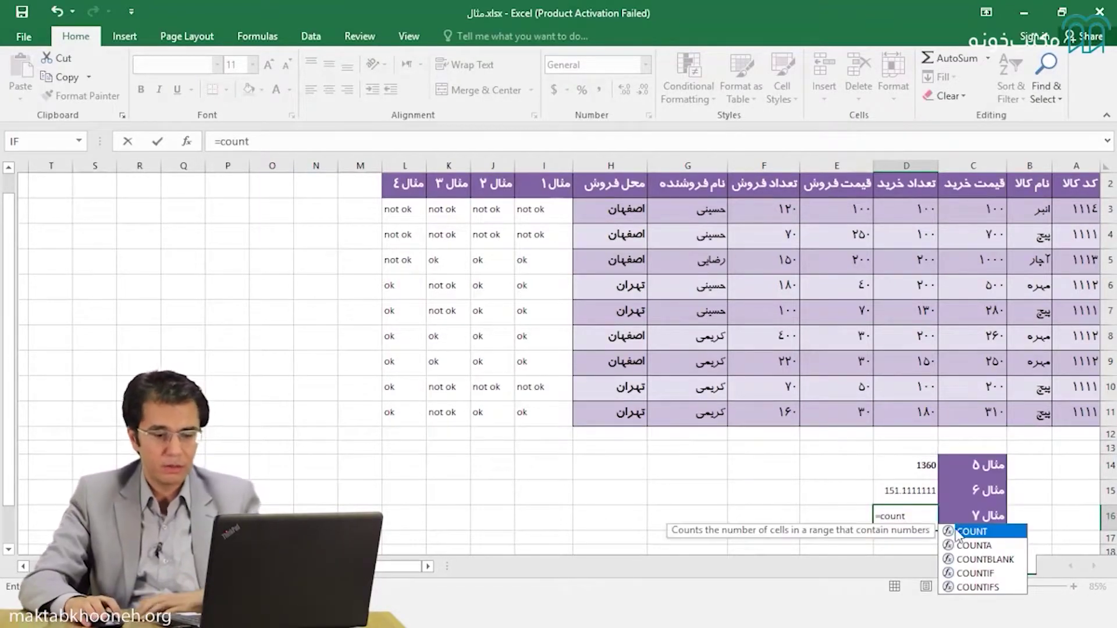
{"action": "double_click", "coordinate": [966, 530]}
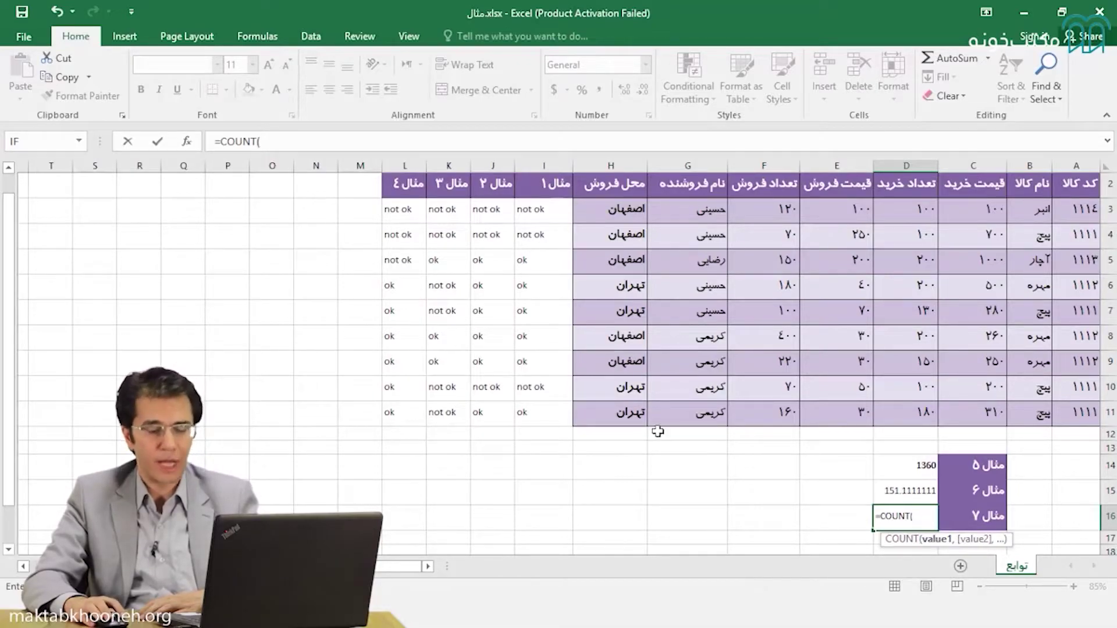
{"action": "left_click_drag", "start_coordinate": [685, 210], "coordinate": [683, 410]}
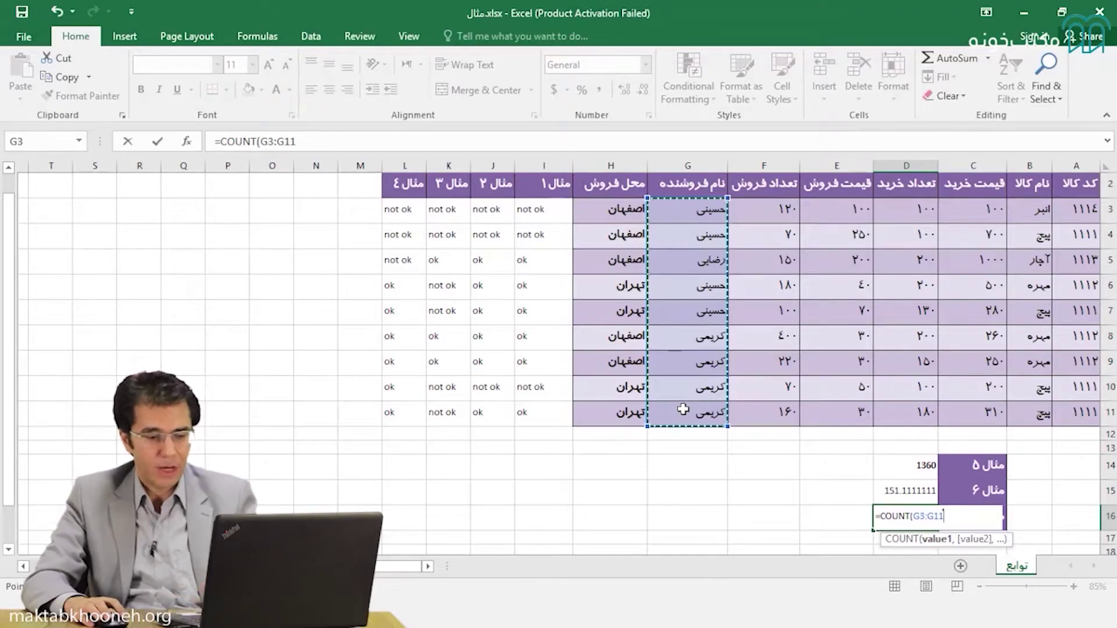
{"action": "key", "text": "Return"}
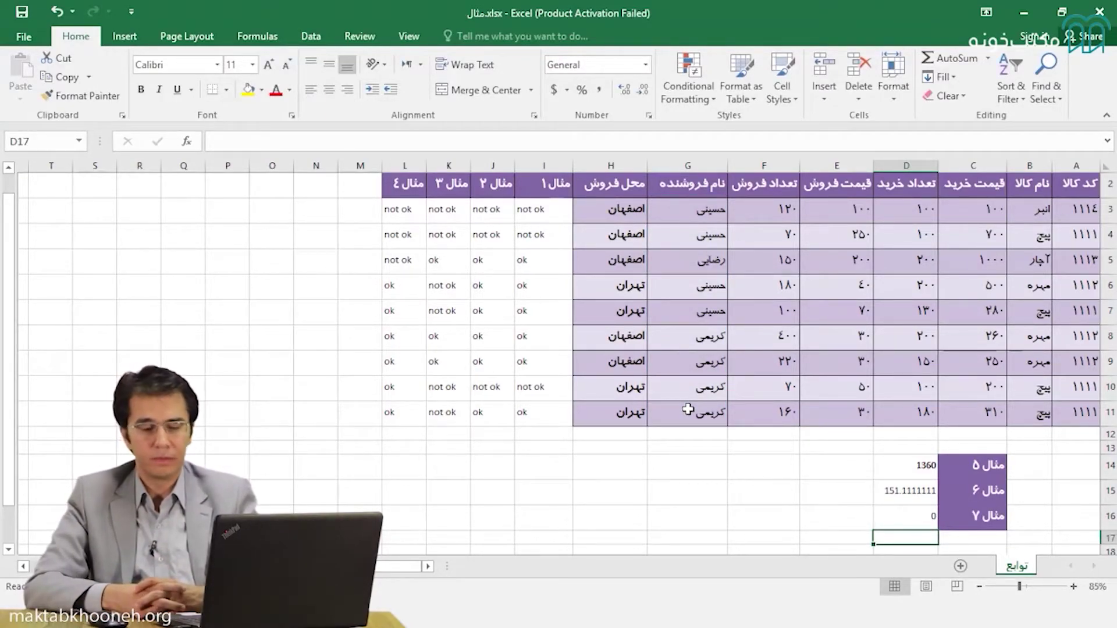
{"action": "double_click", "coordinate": [908, 518]}
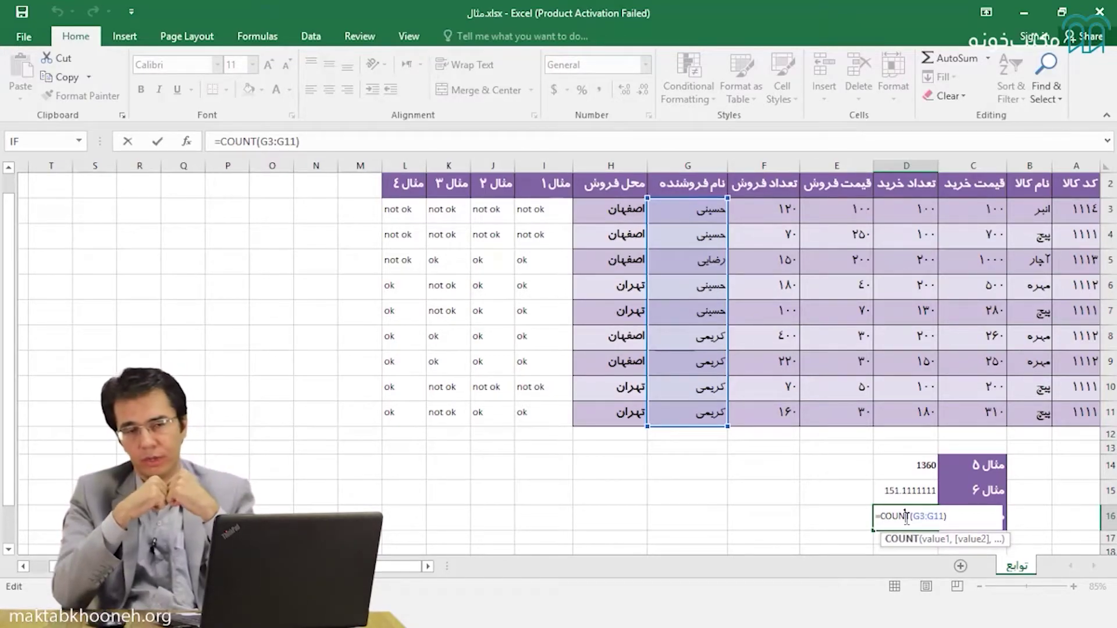
Replace D16's formula with =COUNT(D3:D11), returning 9
{"action": "key", "text": "Escape"}
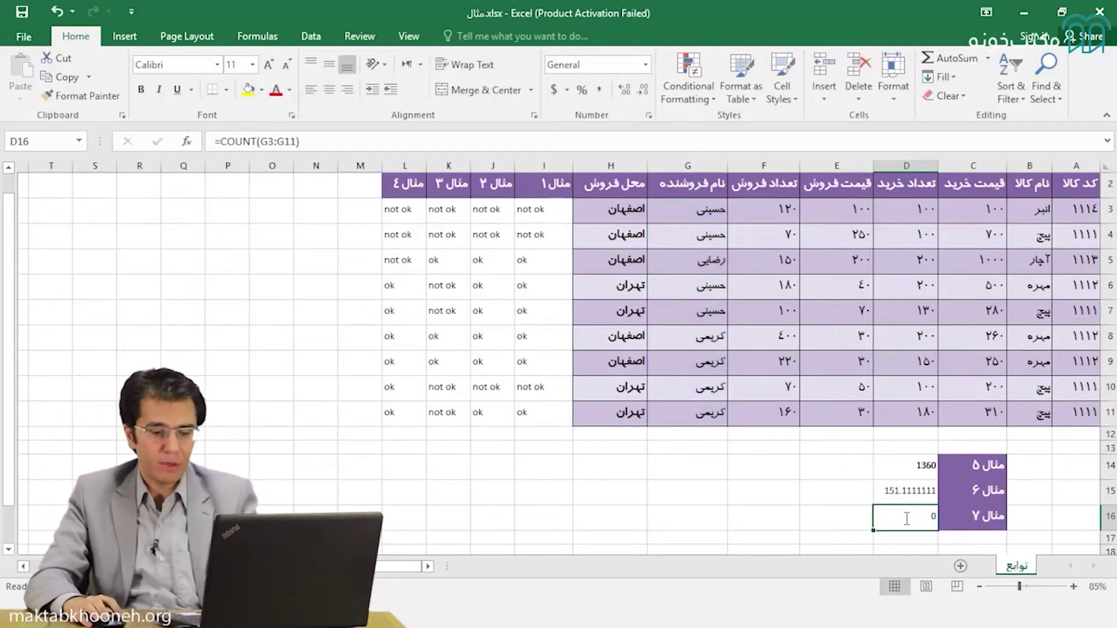
{"action": "type", "text": "=count"}
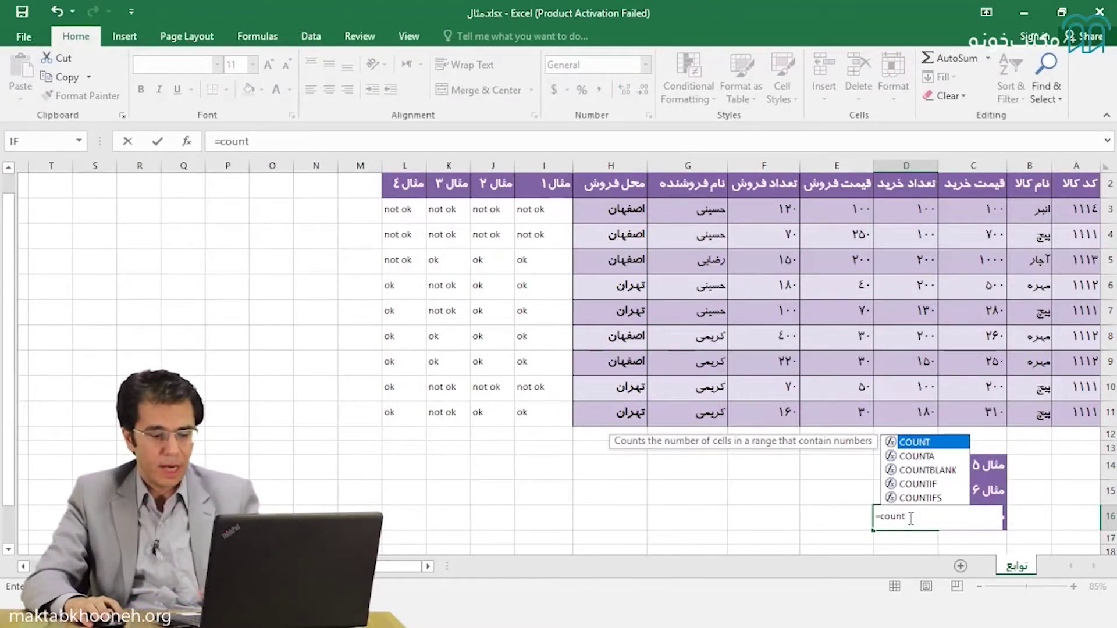
{"action": "type", "text": "("}
{"action": "left_click_drag", "start_coordinate": [907, 220], "coordinate": [903, 410]}
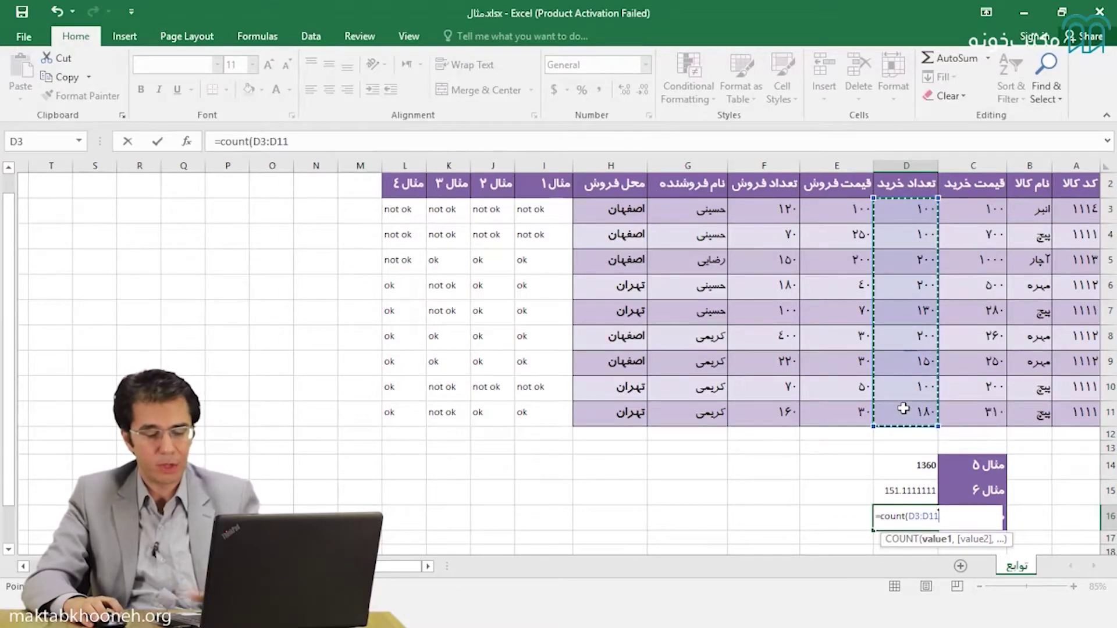
{"action": "key", "text": "Return"}
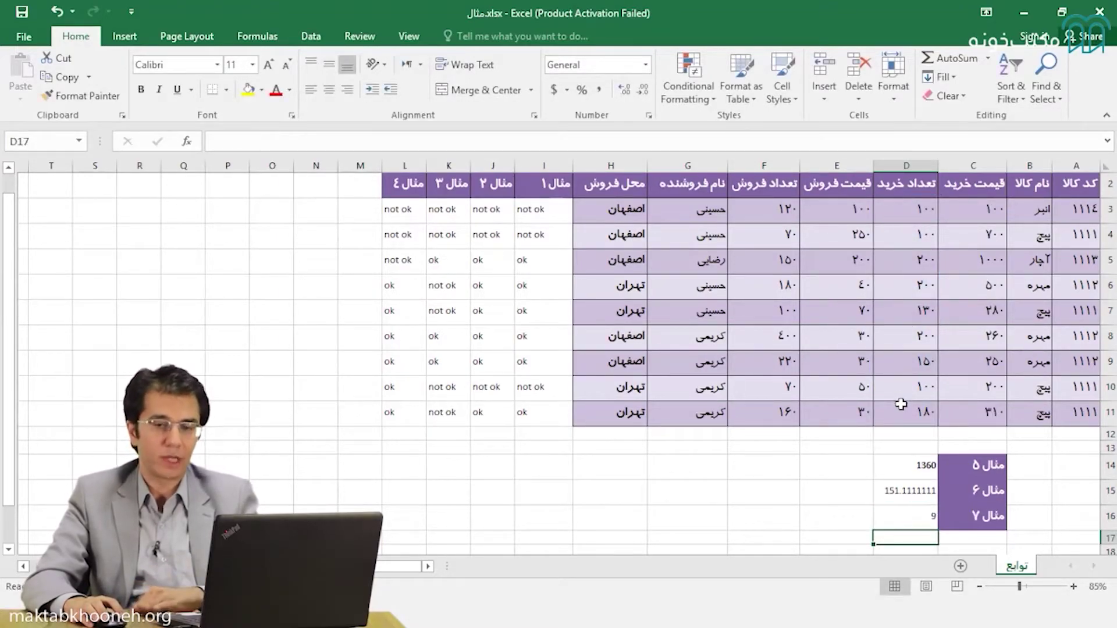
{"action": "double_click", "coordinate": [892, 518]}
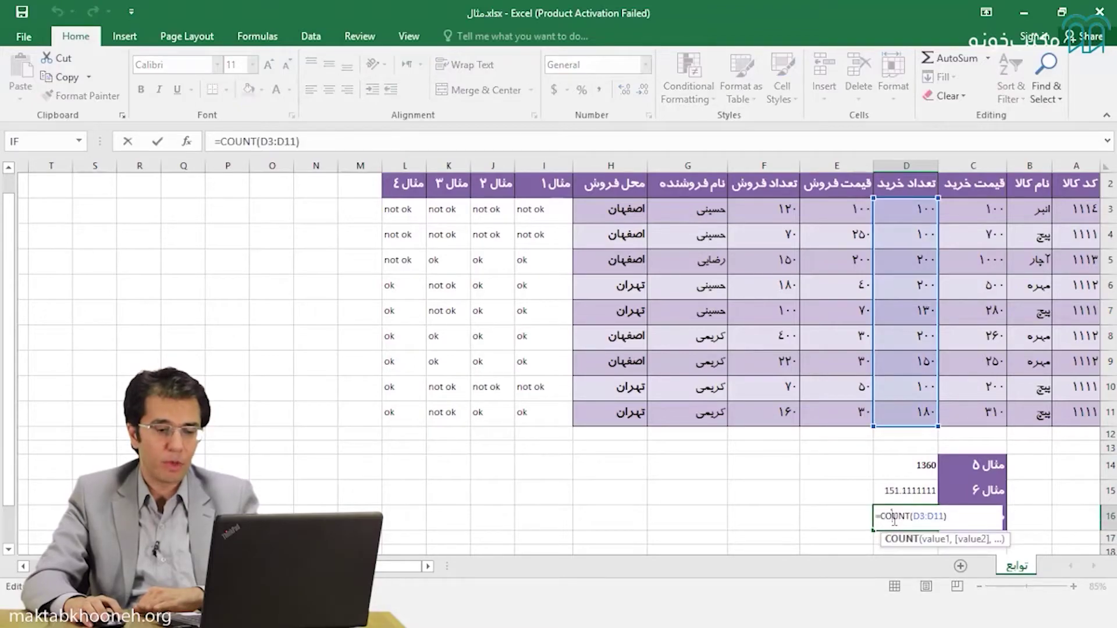
Rewrite D16 as =COUNT(H3:H11) over the sales locations, returning 0
{"action": "key", "text": "shift+End"}
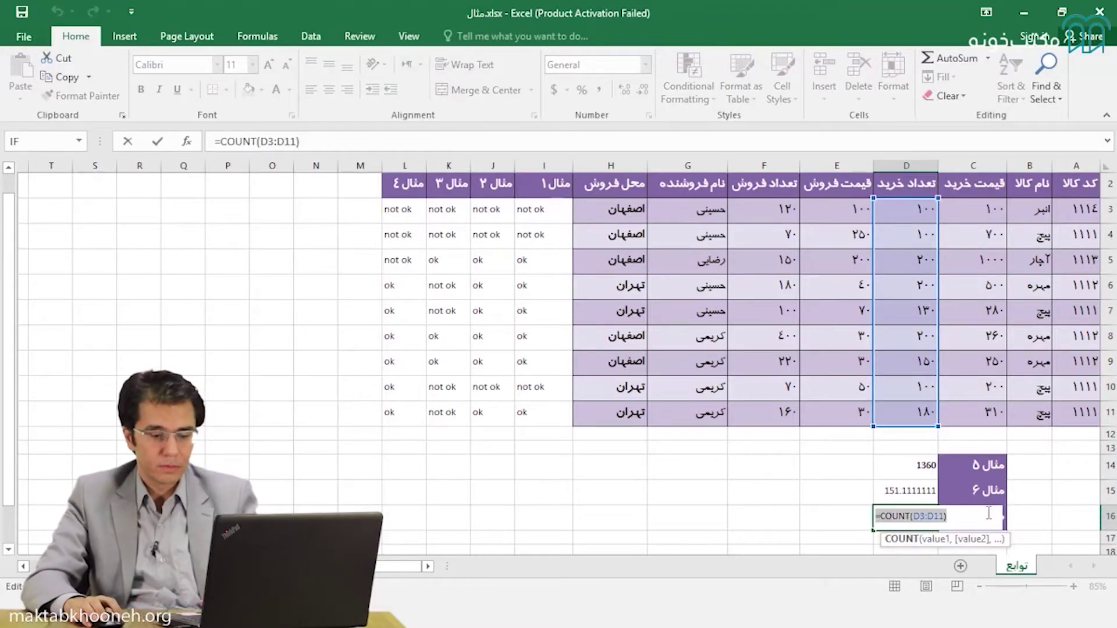
{"action": "key", "text": "Delete"}
{"action": "type", "text": "coun"}
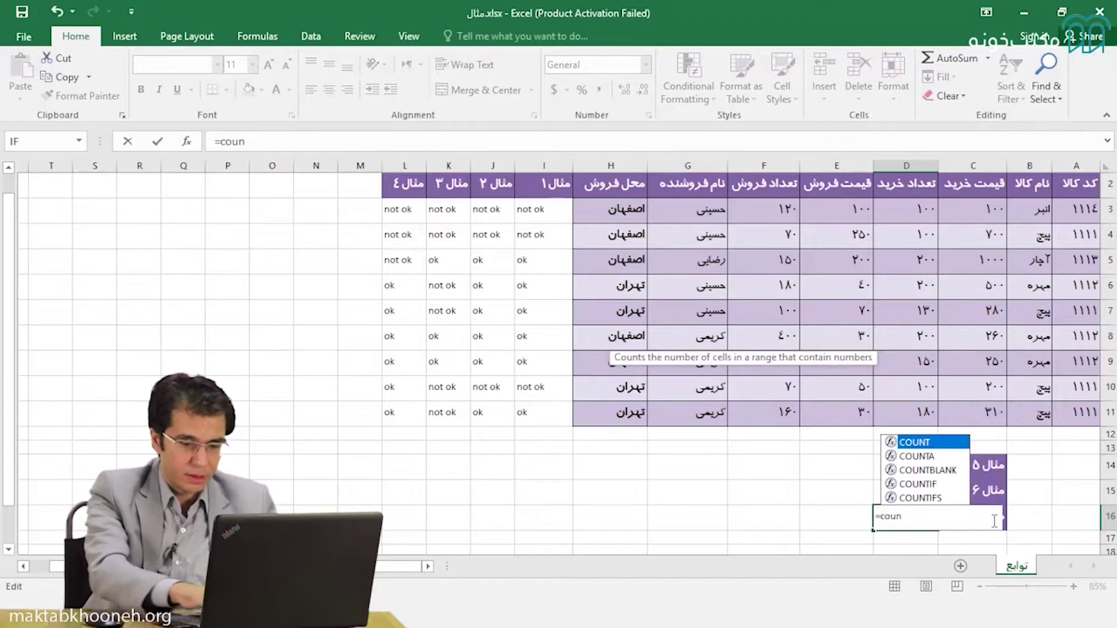
{"action": "type", "text": "t("}
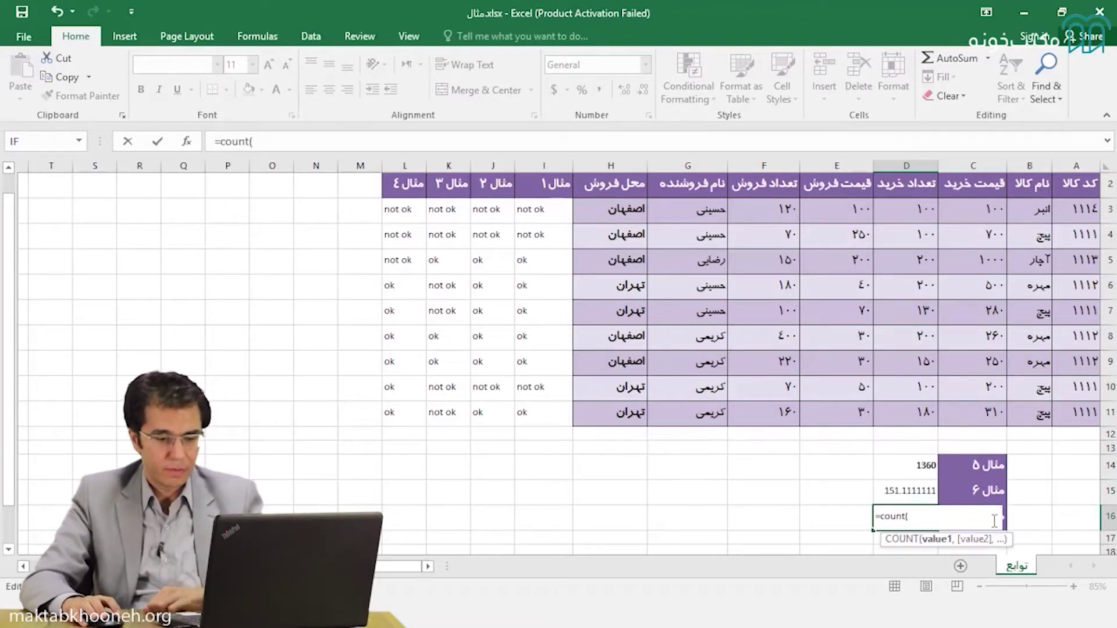
{"action": "left_click_drag", "start_coordinate": [612, 203], "coordinate": [617, 420]}
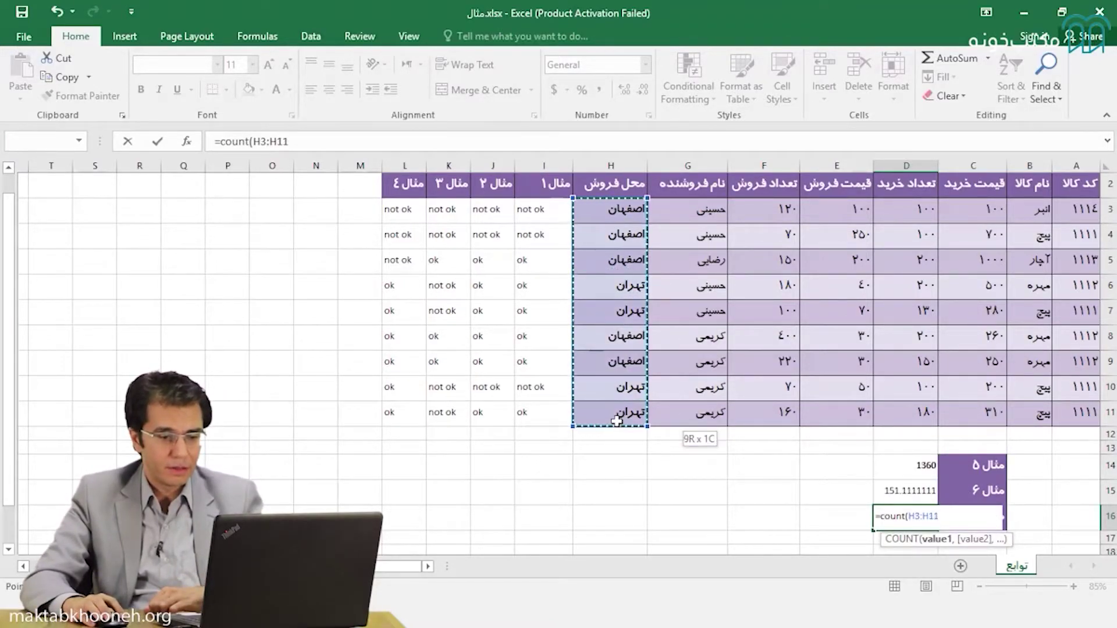
{"action": "key", "text": "Return"}
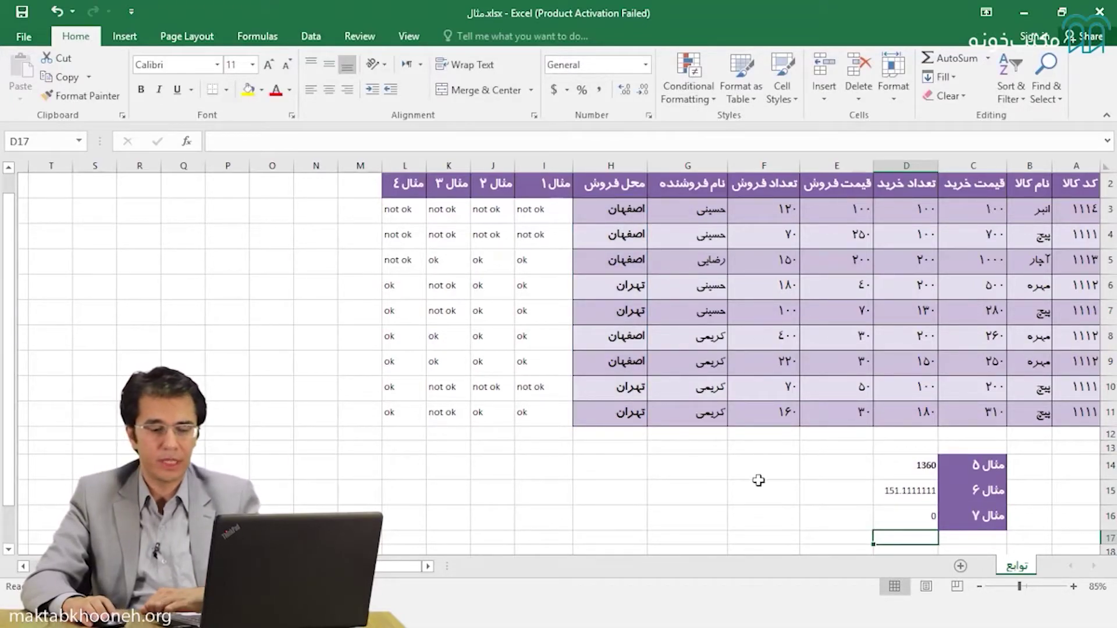
{"action": "double_click", "coordinate": [892, 512]}
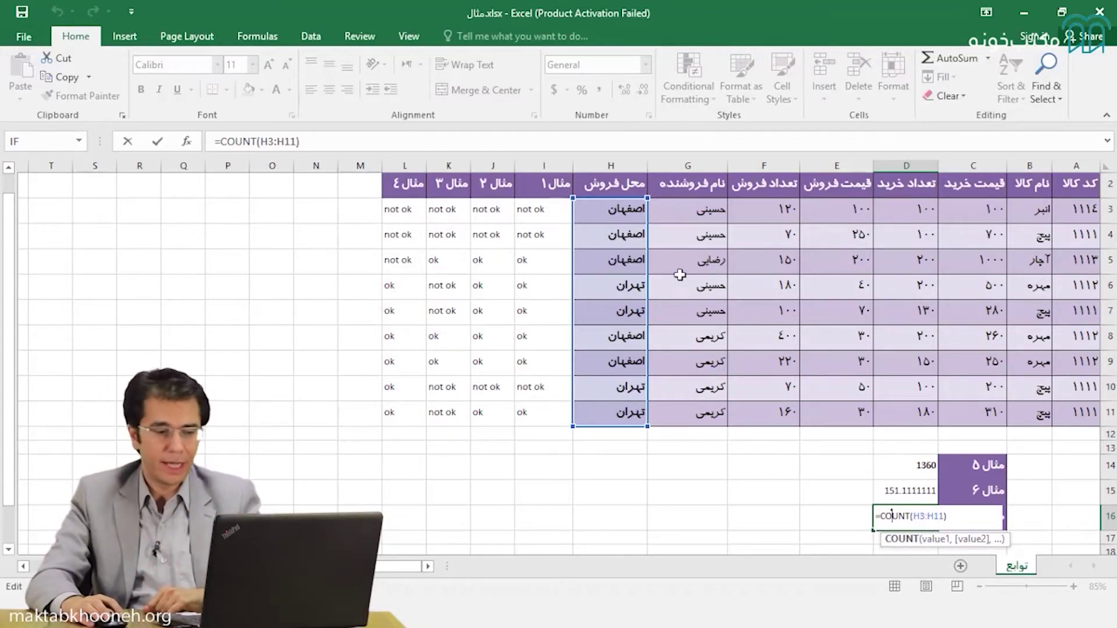
Move D16's COUNT range from H3:H11 back to D3:D11, restoring 9
{"action": "left_click_drag", "start_coordinate": [648, 273], "coordinate": [904, 268]}
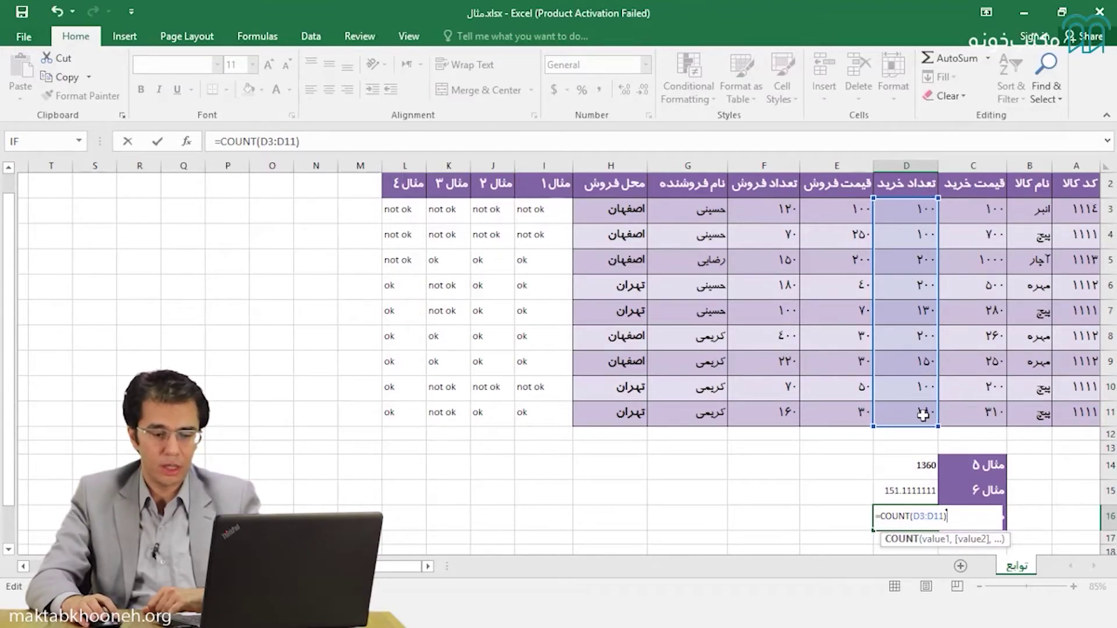
{"action": "key", "text": "Return"}
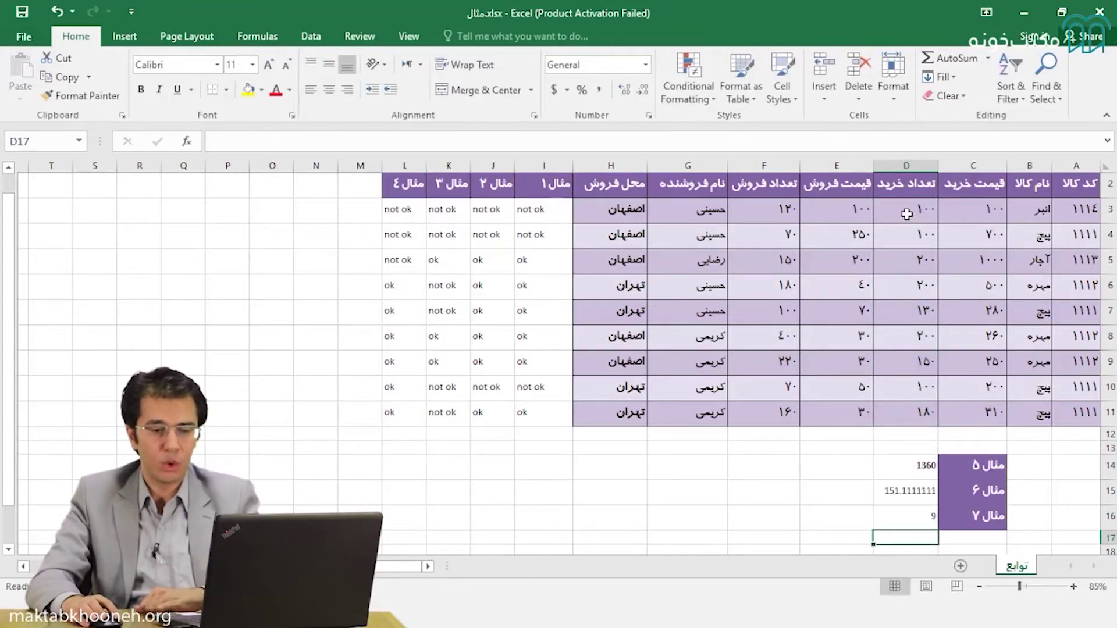
{"action": "left_click_drag", "start_coordinate": [906, 215], "coordinate": [911, 415]}
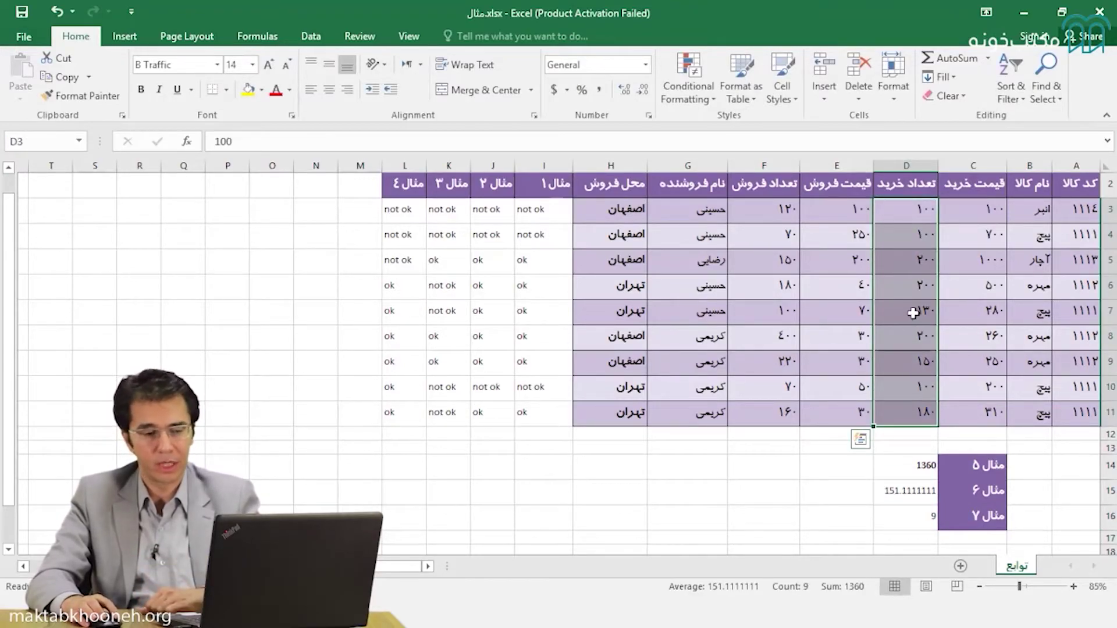
{"action": "left_click", "coordinate": [910, 291]}
{"action": "key", "text": "Delete"}
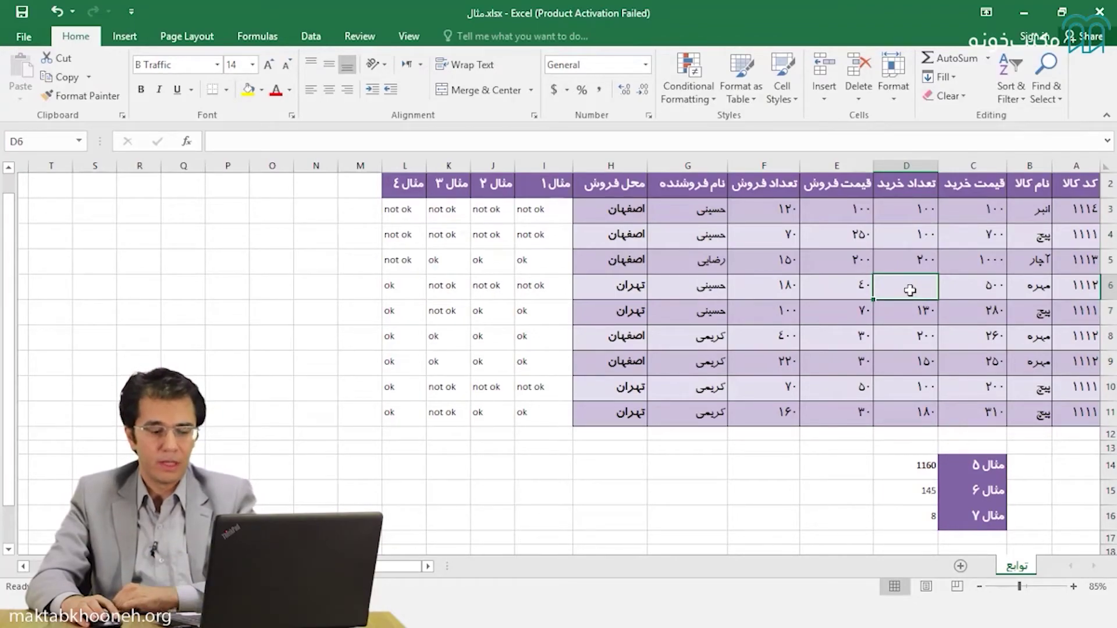
{"action": "key", "text": "ctrl+z"}
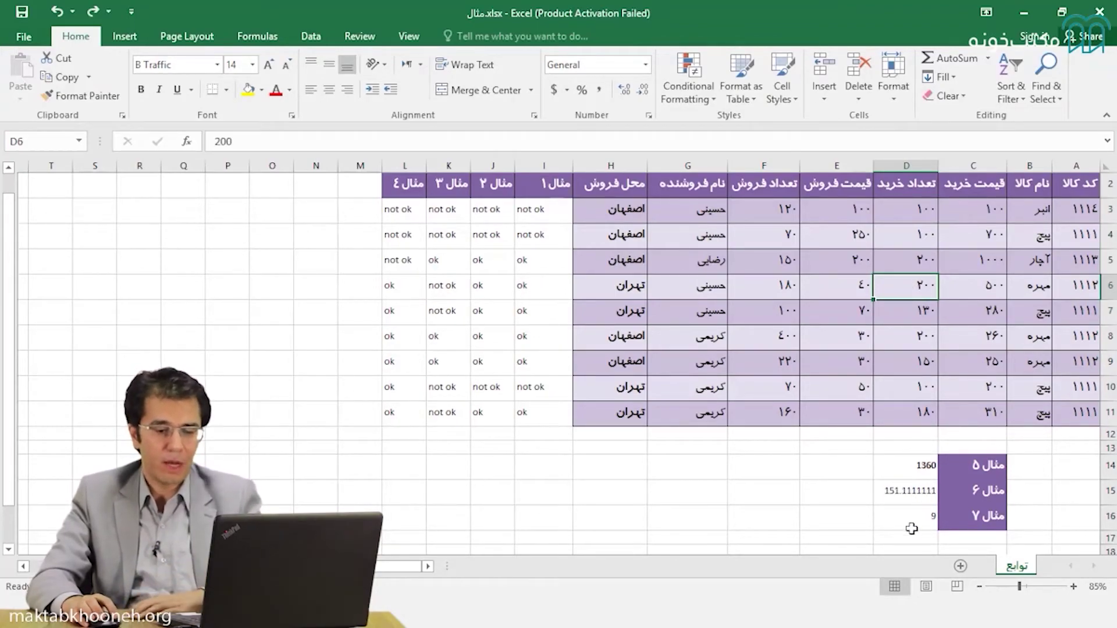
{"action": "left_click", "coordinate": [912, 526]}
{"action": "scroll", "coordinate": [931, 492], "scroll_direction": "down", "scroll_amount": 3}
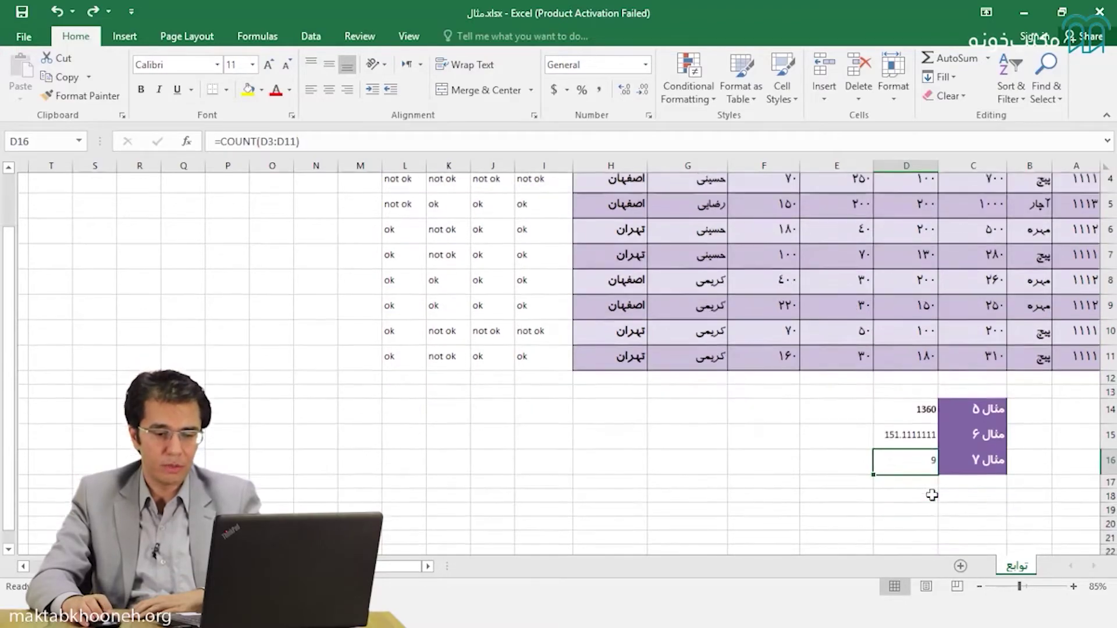
Enter the label مثال ۸ in cell C17
{"action": "left_click", "coordinate": [962, 465]}
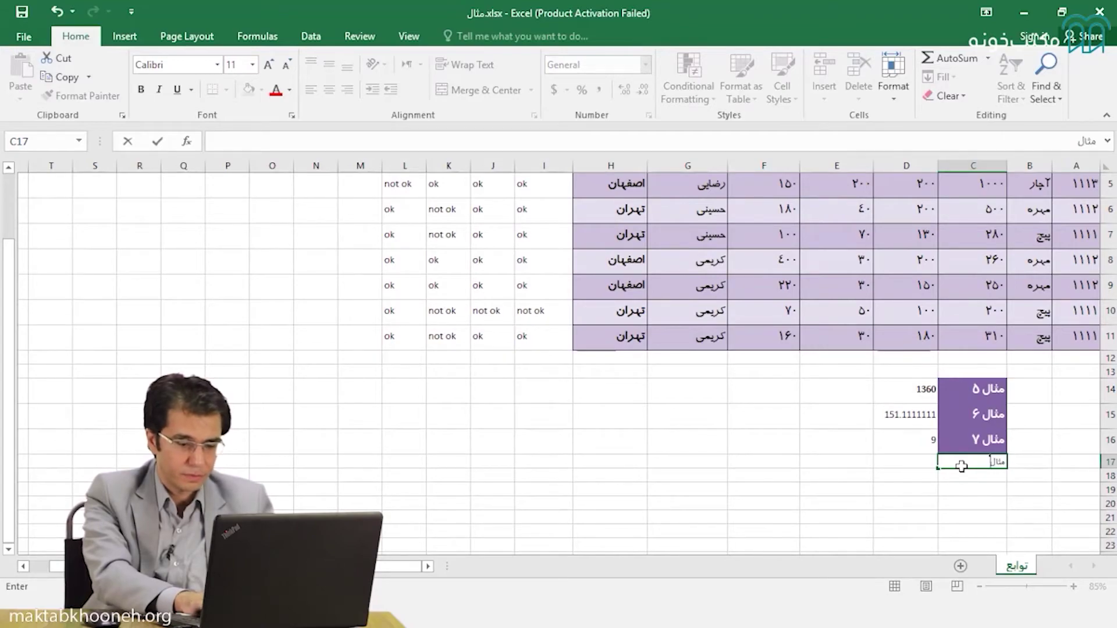
{"action": "type", "text": " ۸"}
{"action": "key", "text": "Return"}
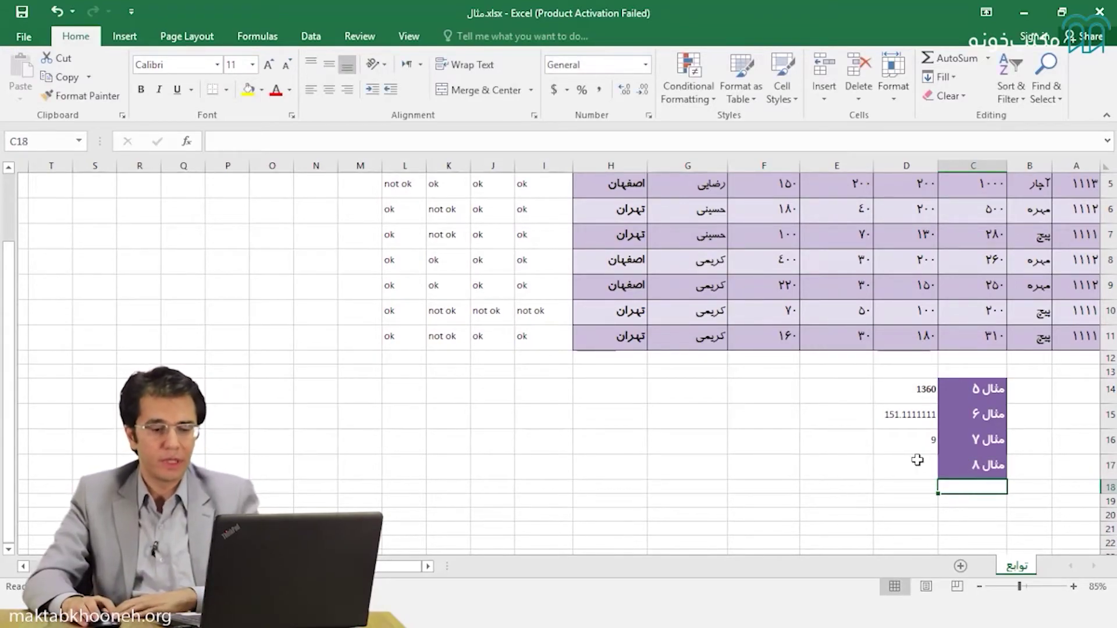
Enter =COUNTA(G3:G11) in D17, counting 9 seller names
{"action": "left_click", "coordinate": [918, 460]}
{"action": "type", "text": "=خ"}
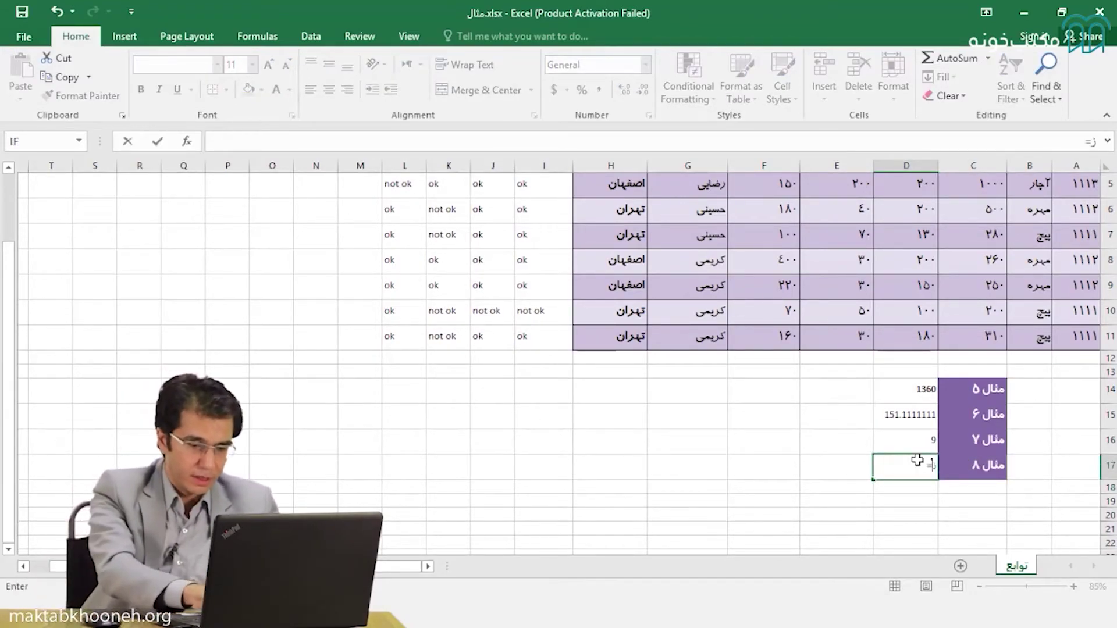
{"action": "type", "text": "coun"}
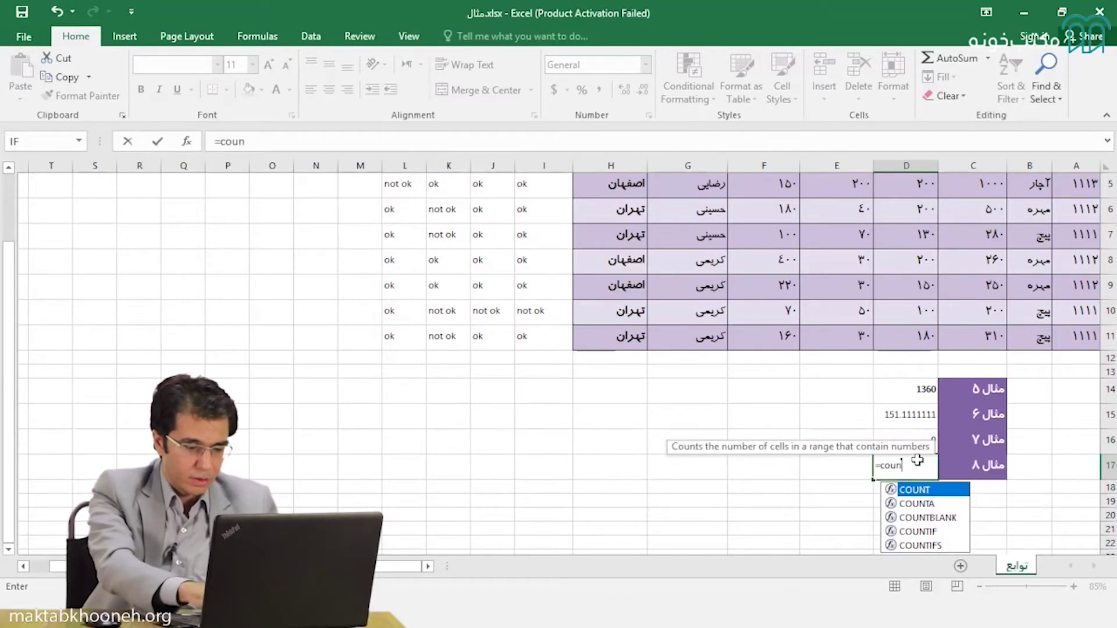
{"action": "type", "text": "ta("}
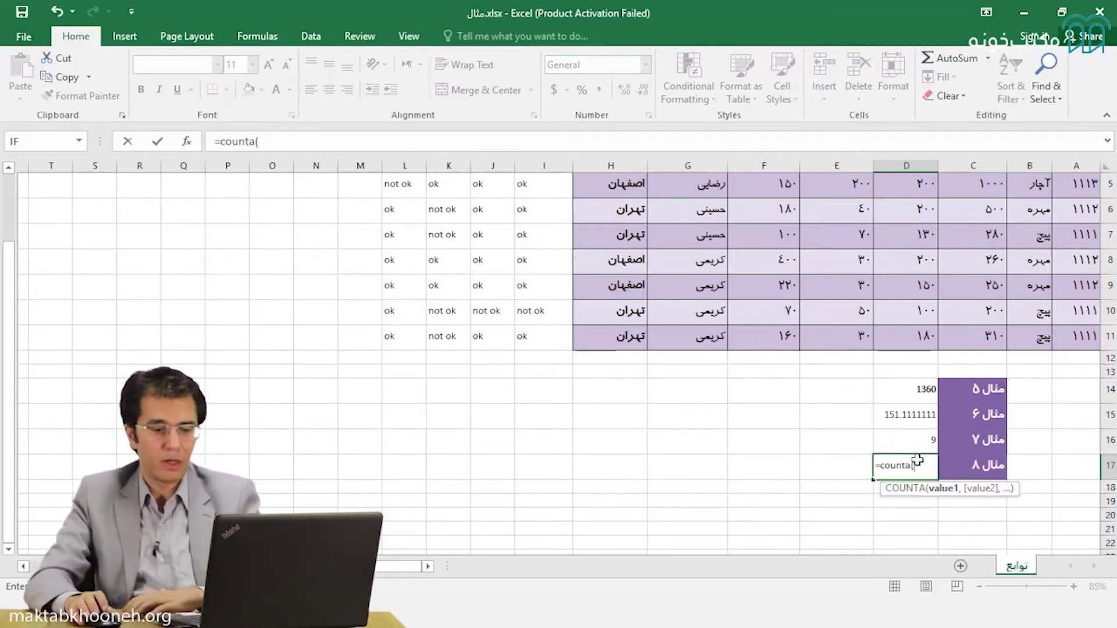
{"action": "scroll", "coordinate": [918, 459], "scroll_direction": "up", "scroll_amount": 2}
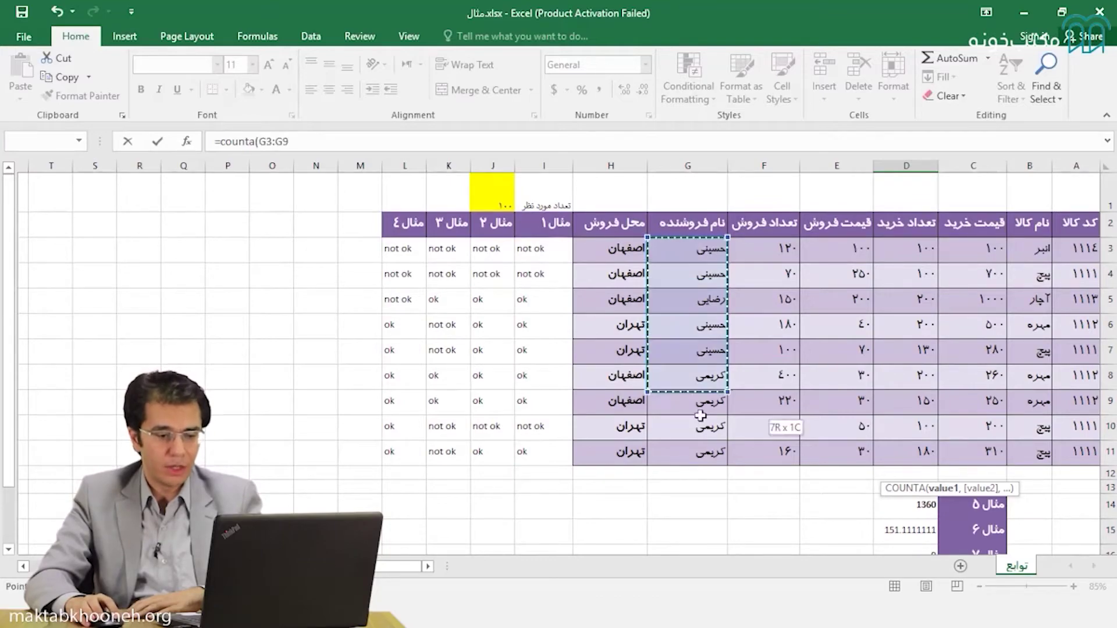
{"action": "left_click_drag", "start_coordinate": [696, 256], "coordinate": [696, 445]}
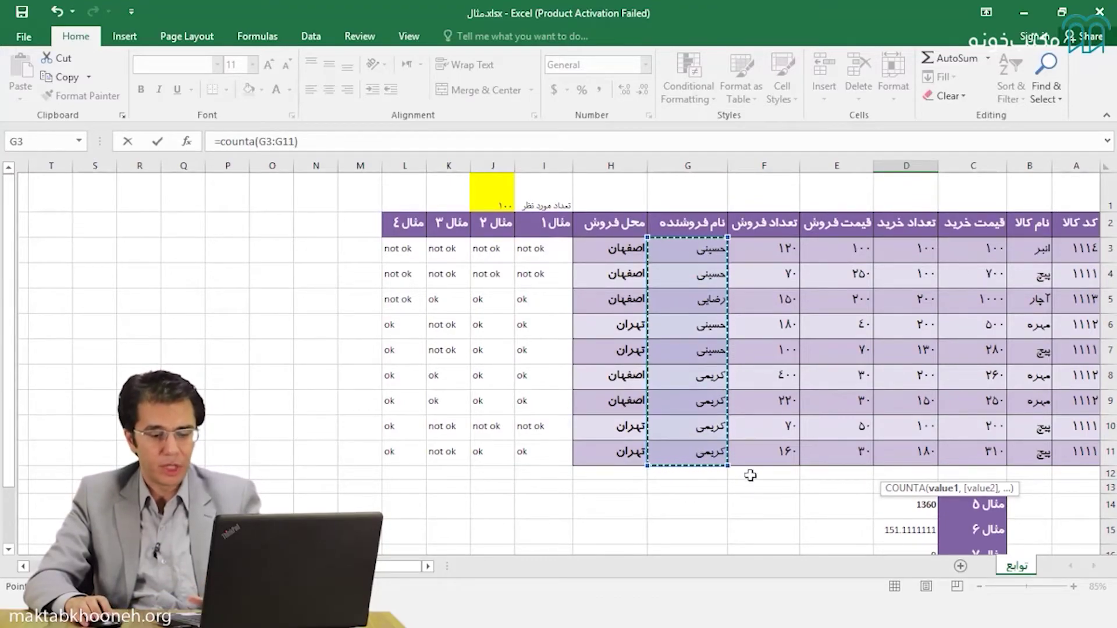
{"action": "scroll", "coordinate": [751, 469], "scroll_direction": "down", "scroll_amount": 1}
{"action": "key", "text": "Return"}
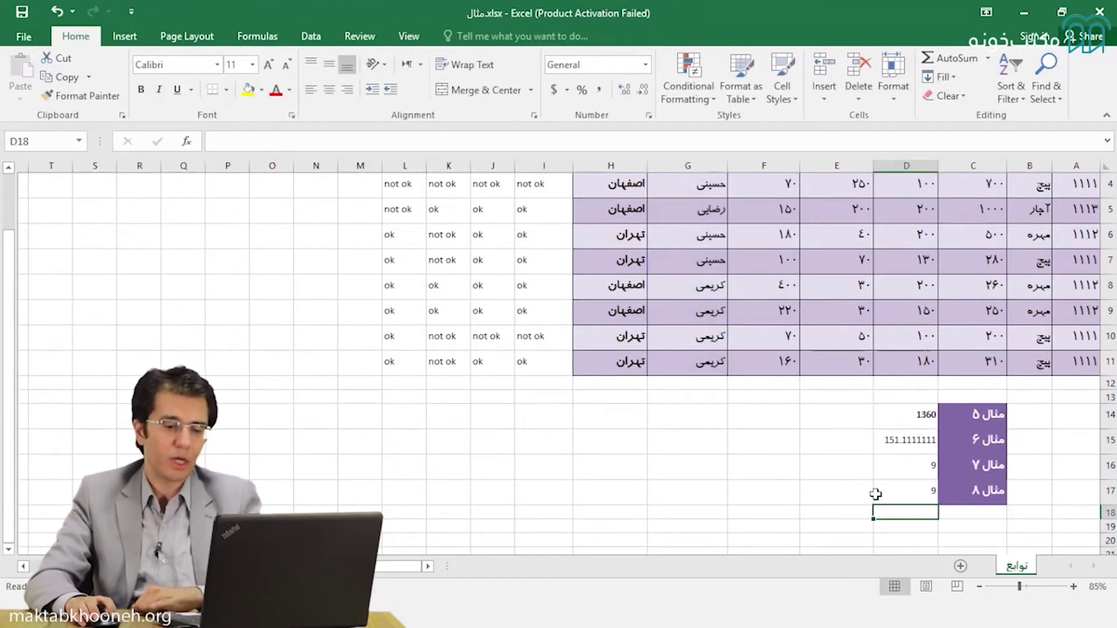
{"action": "left_click", "coordinate": [891, 491]}
{"action": "double_click", "coordinate": [900, 492]}
{"action": "scroll", "coordinate": [711, 340], "scroll_direction": "up", "scroll_amount": 1}
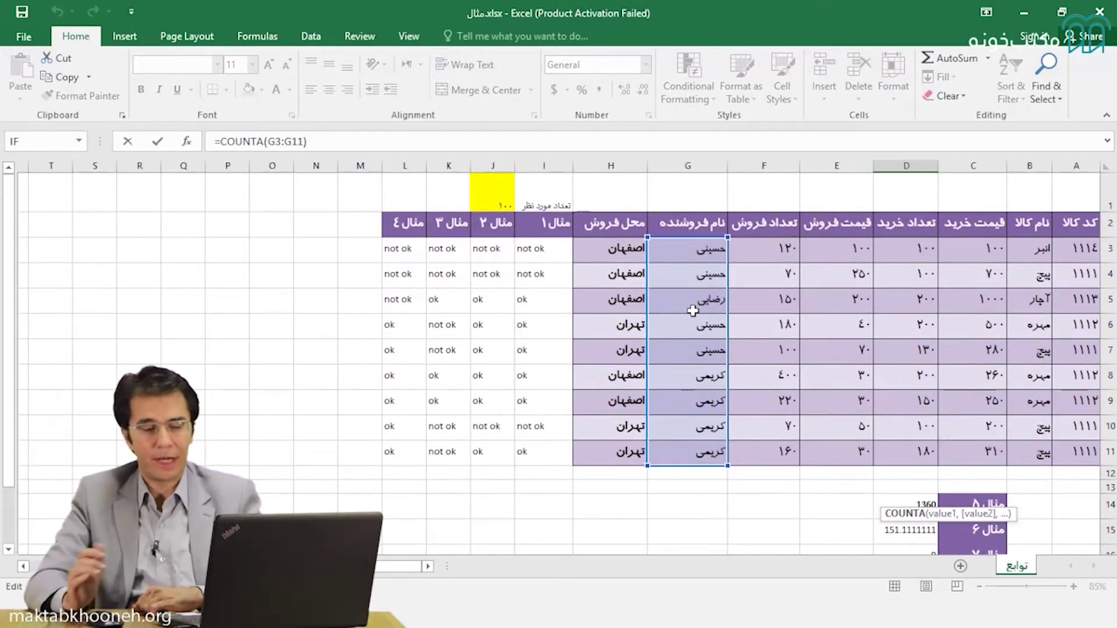
{"action": "scroll", "coordinate": [692, 311], "scroll_direction": "down", "scroll_amount": 1}
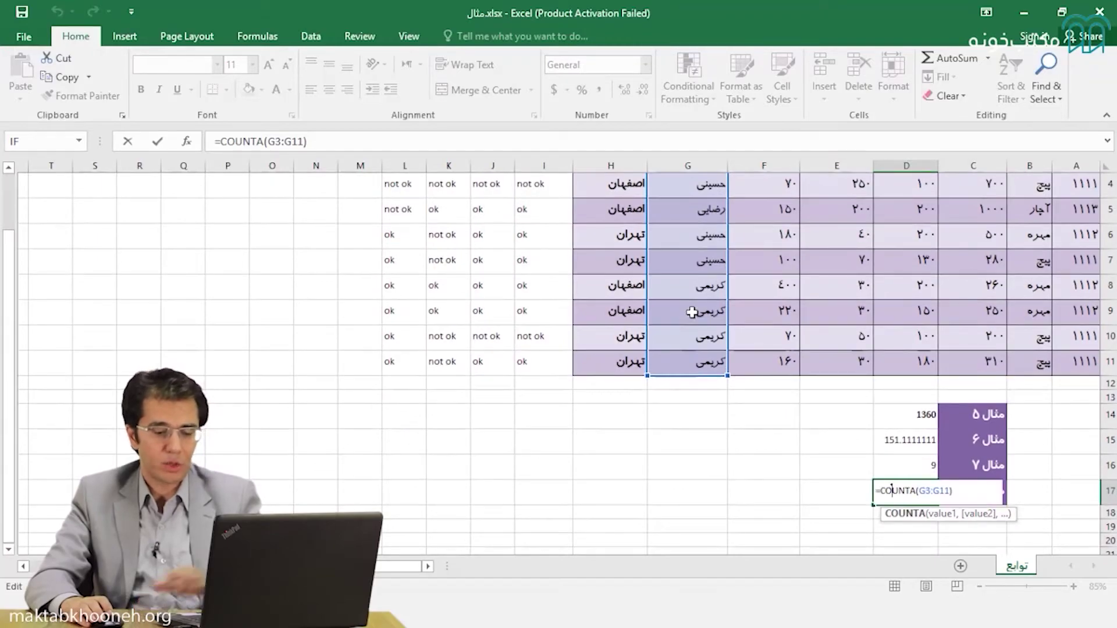
{"action": "key", "text": "Return"}
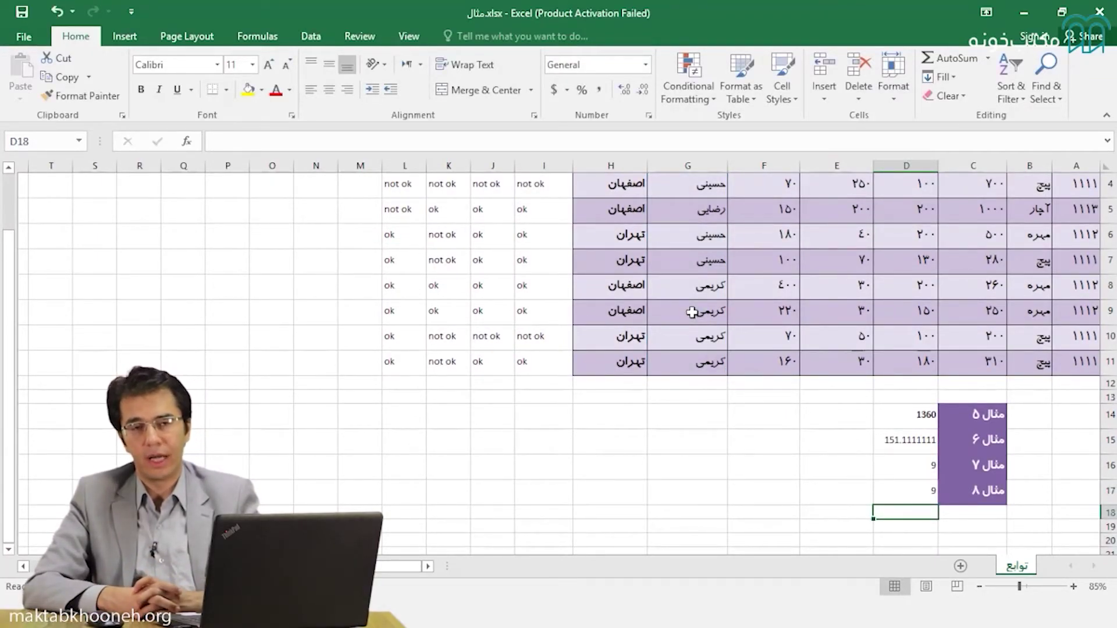
Enter the label مثال ۹ in cell C18
{"action": "left_click", "coordinate": [957, 510]}
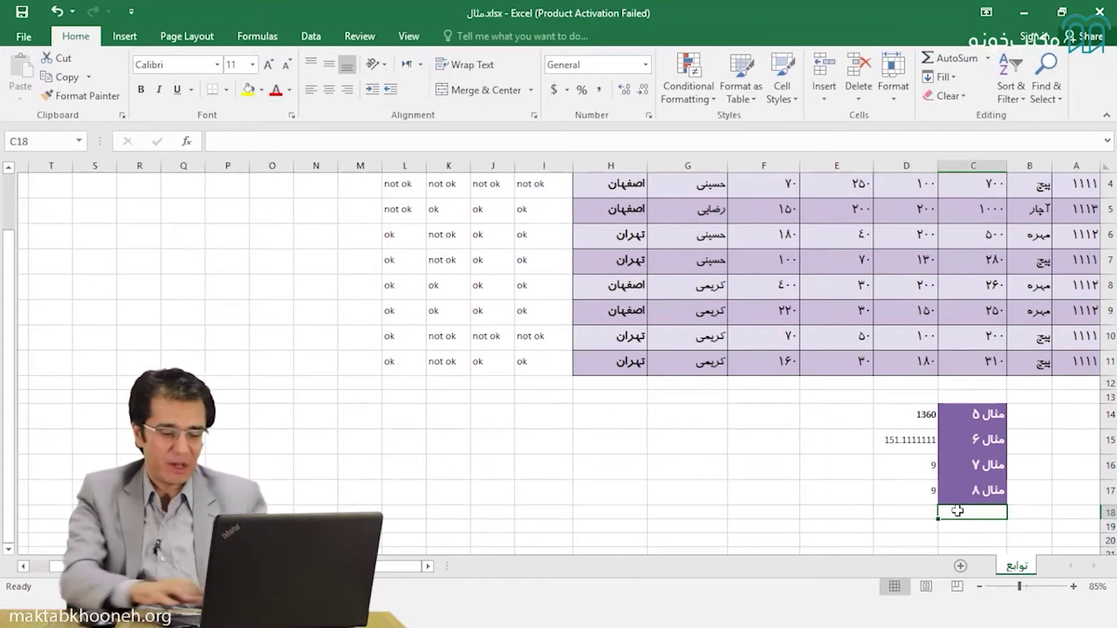
{"action": "type", "text": "le"}
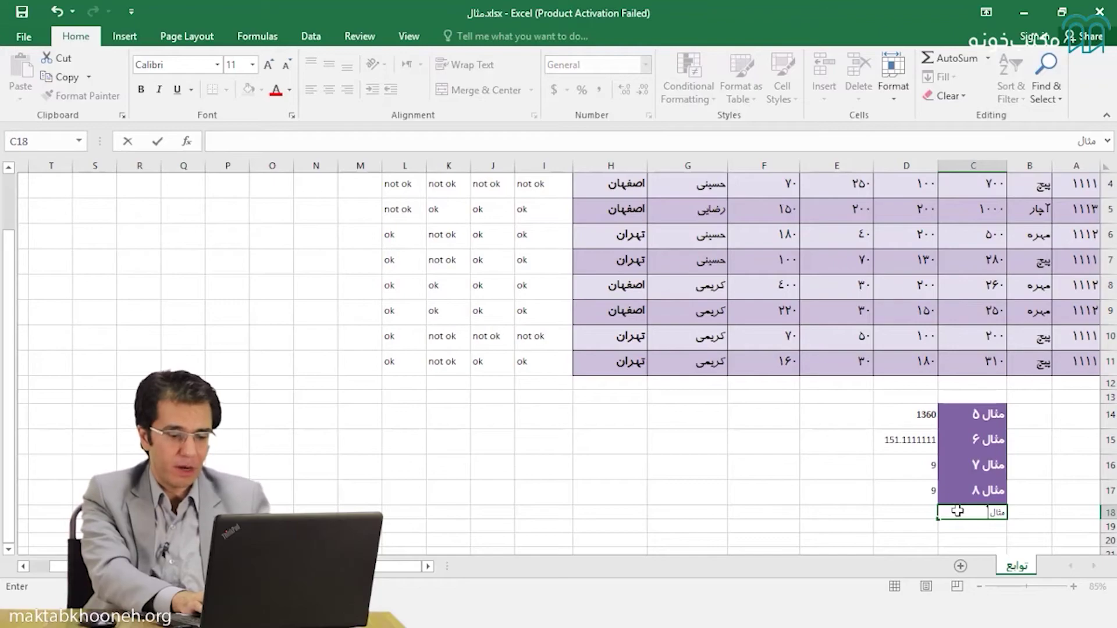
{"action": "type", "text": " ۹"}
{"action": "key", "text": "Return"}
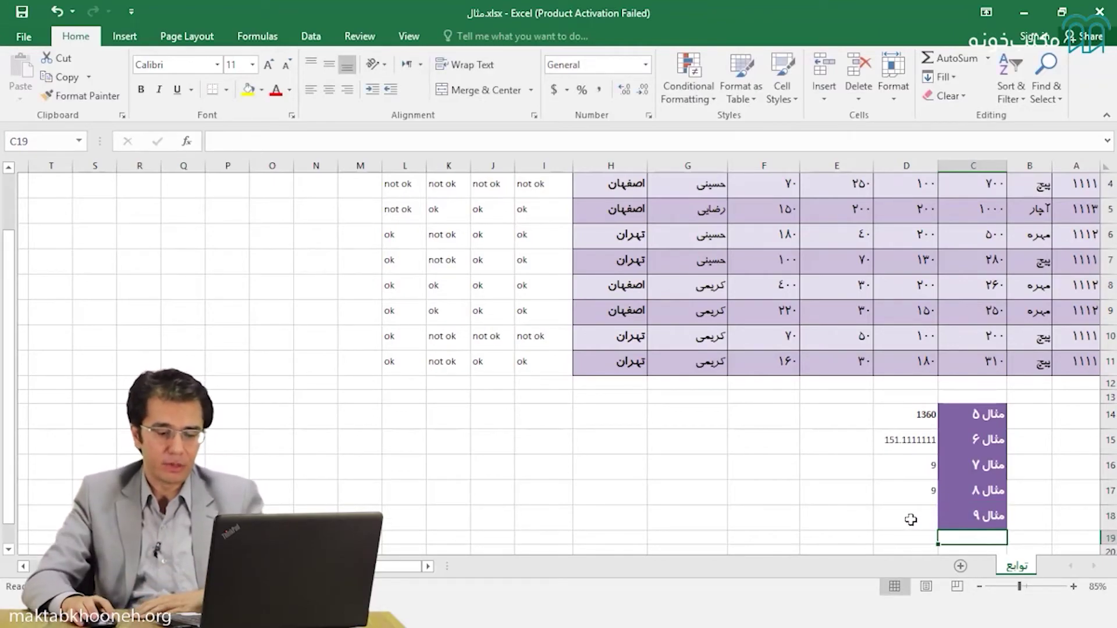
Enter =MIN(E3:E11) in D18, returning the lowest sale price 30
{"action": "left_click", "coordinate": [911, 520]}
{"action": "type", "text": "="}
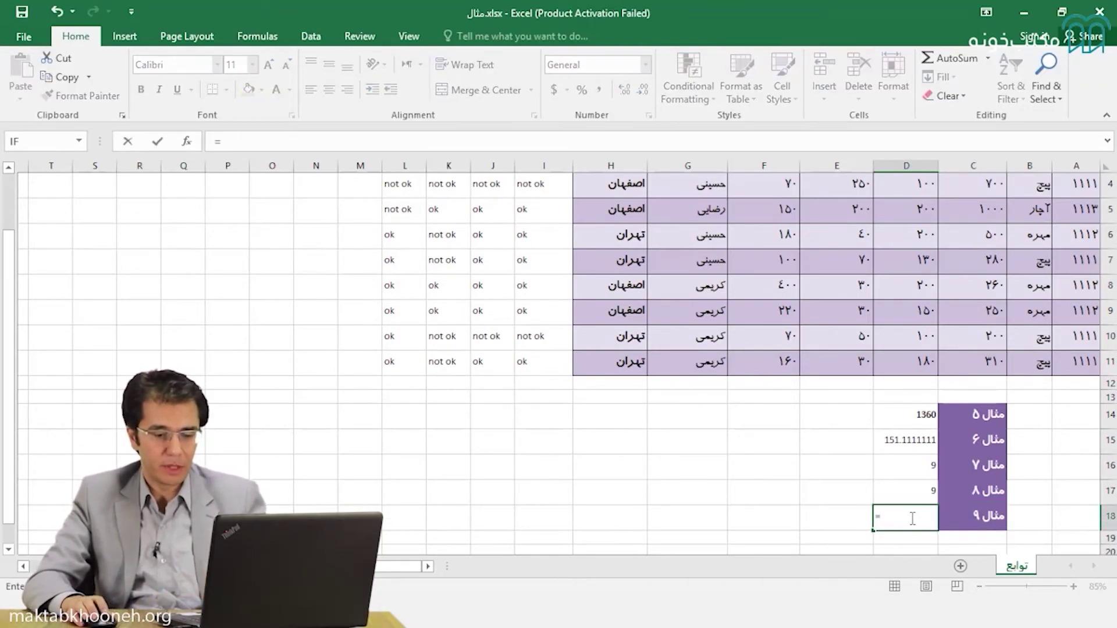
{"action": "type", "text": "mi"}
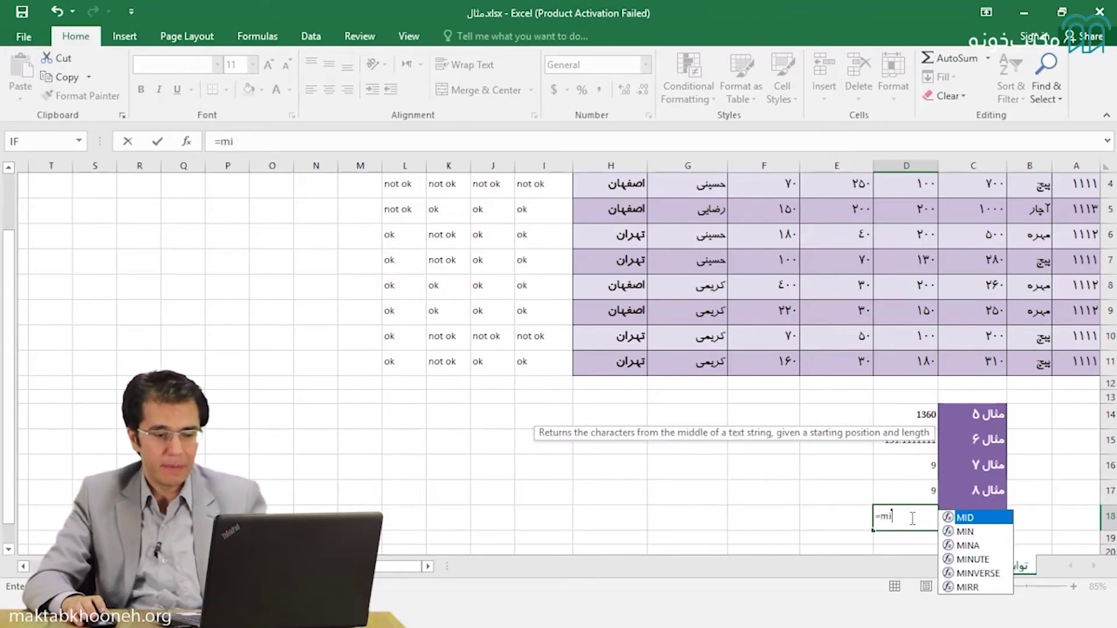
{"action": "type", "text": "n"}
{"action": "scroll", "coordinate": [911, 518], "scroll_direction": "up", "scroll_amount": 1}
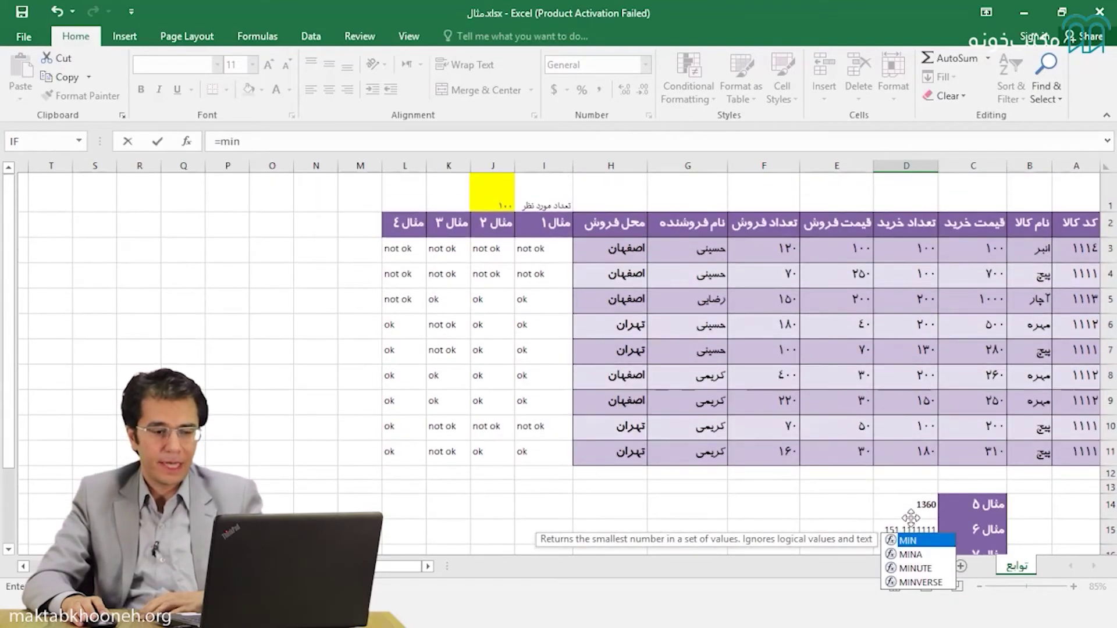
{"action": "scroll", "coordinate": [911, 518], "scroll_direction": "down", "scroll_amount": 1}
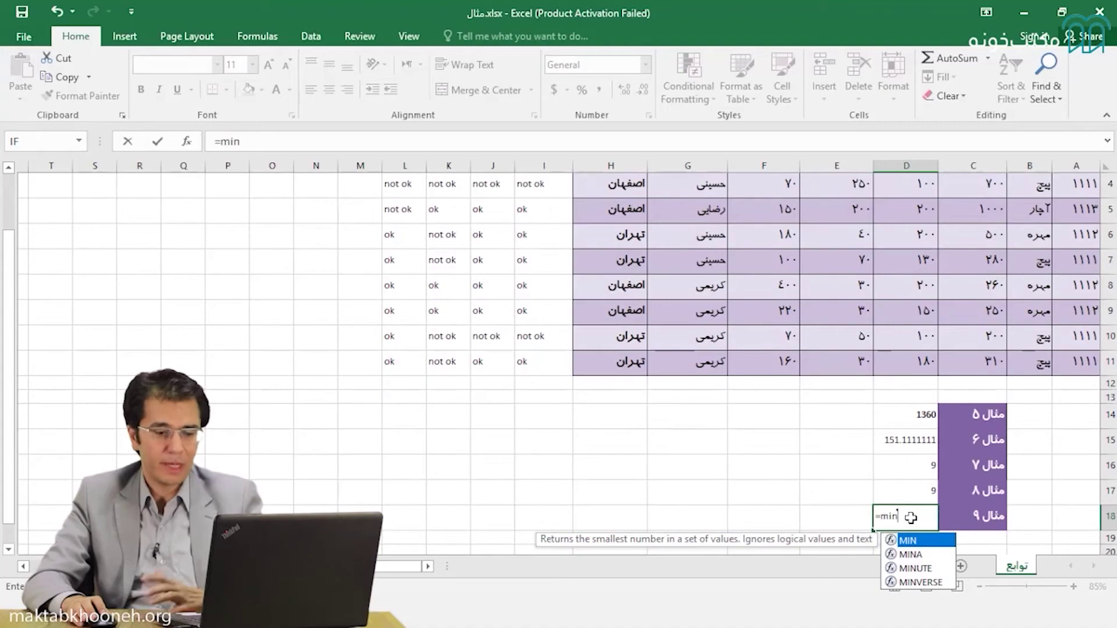
{"action": "scroll", "coordinate": [911, 518], "scroll_direction": "up", "scroll_amount": 1}
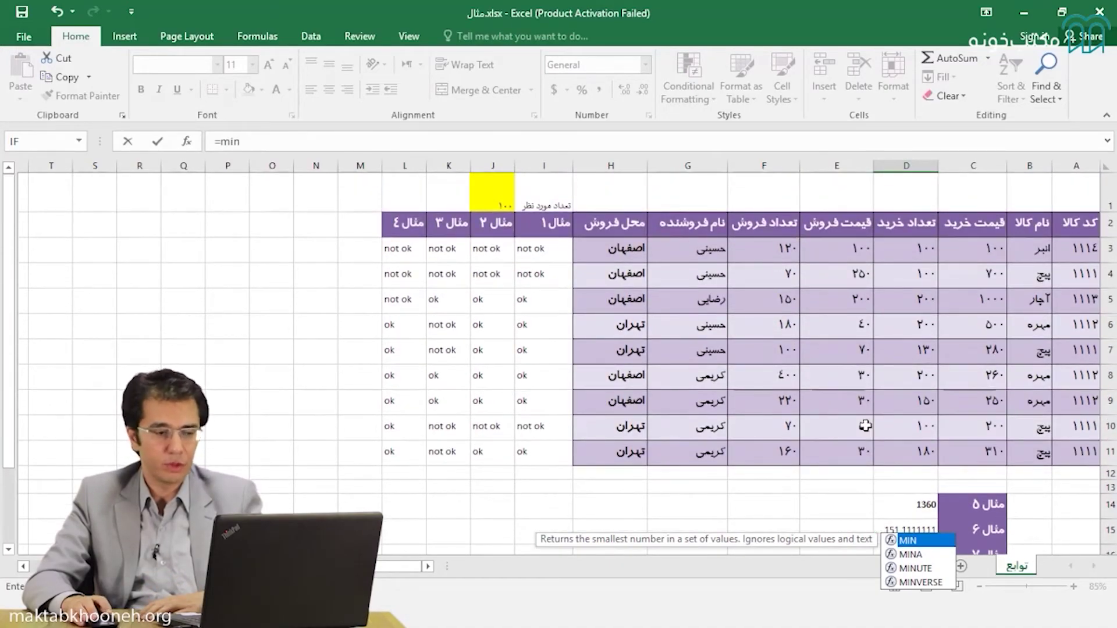
{"action": "left_click", "coordinate": [262, 135]}
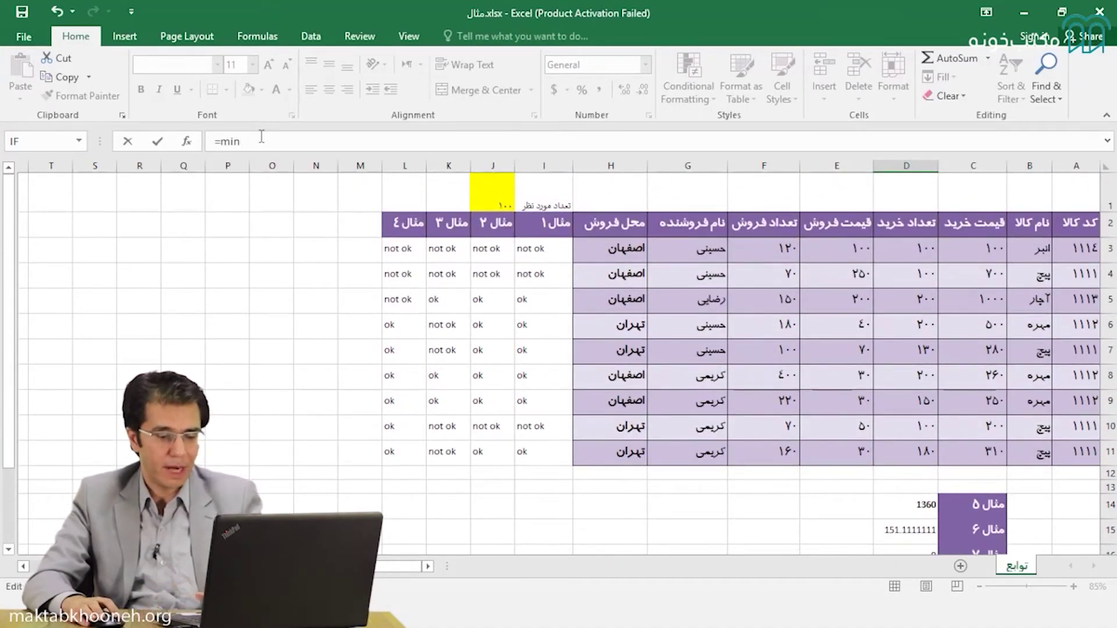
{"action": "type", "text": "("}
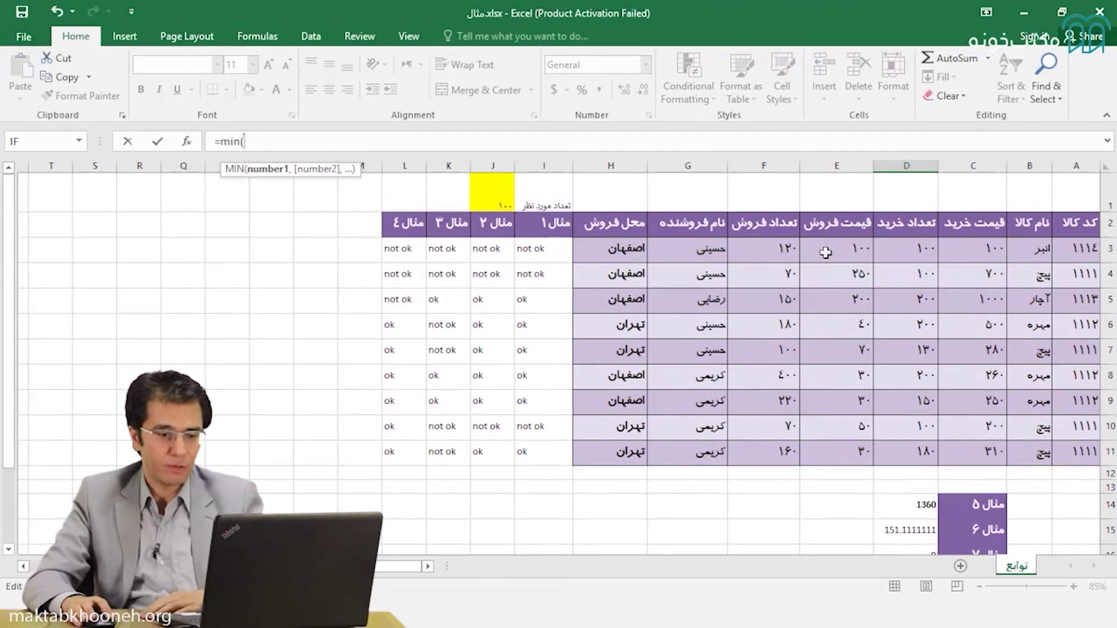
{"action": "left_click_drag", "start_coordinate": [825, 252], "coordinate": [825, 445]}
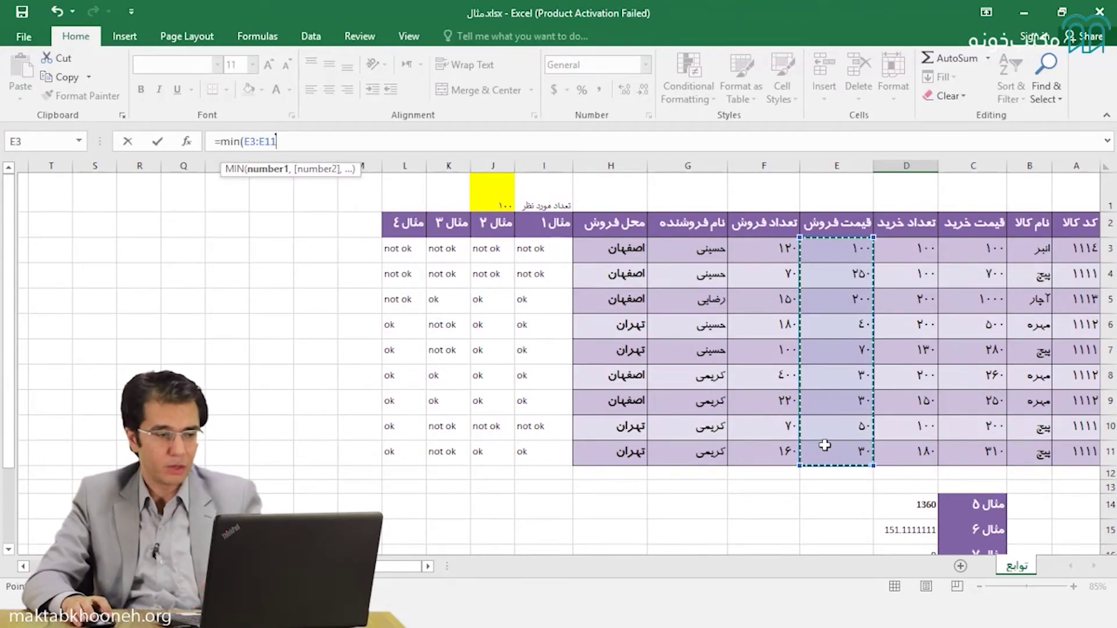
{"action": "key", "text": "Return"}
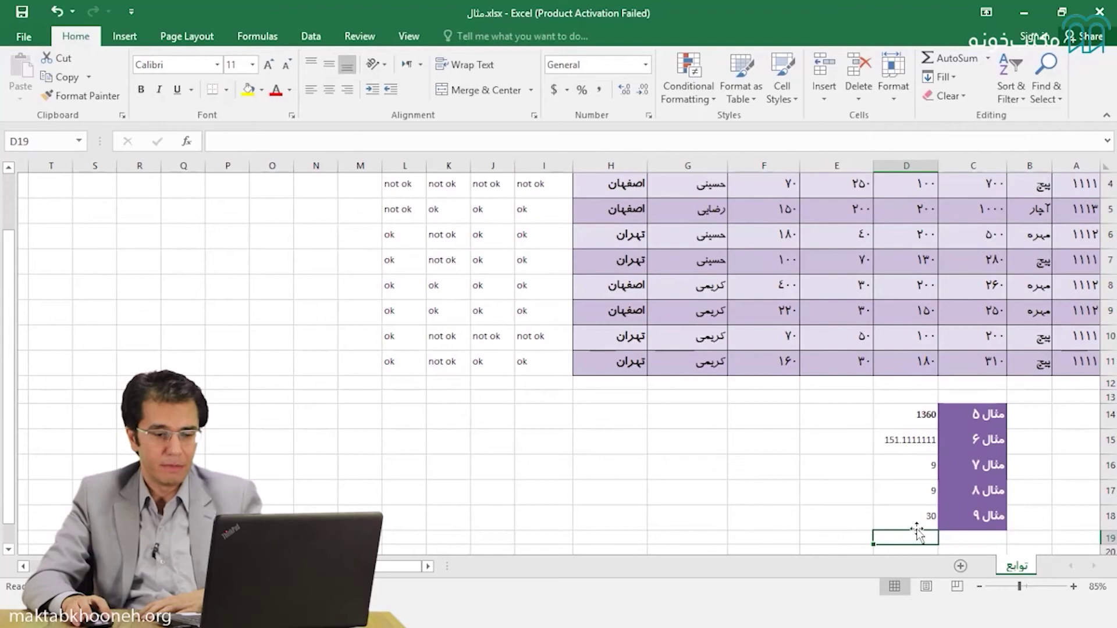
Review D18's MIN formula without changing it
{"action": "double_click", "coordinate": [917, 527]}
{"action": "scroll", "coordinate": [805, 412], "scroll_direction": "up", "scroll_amount": 1}
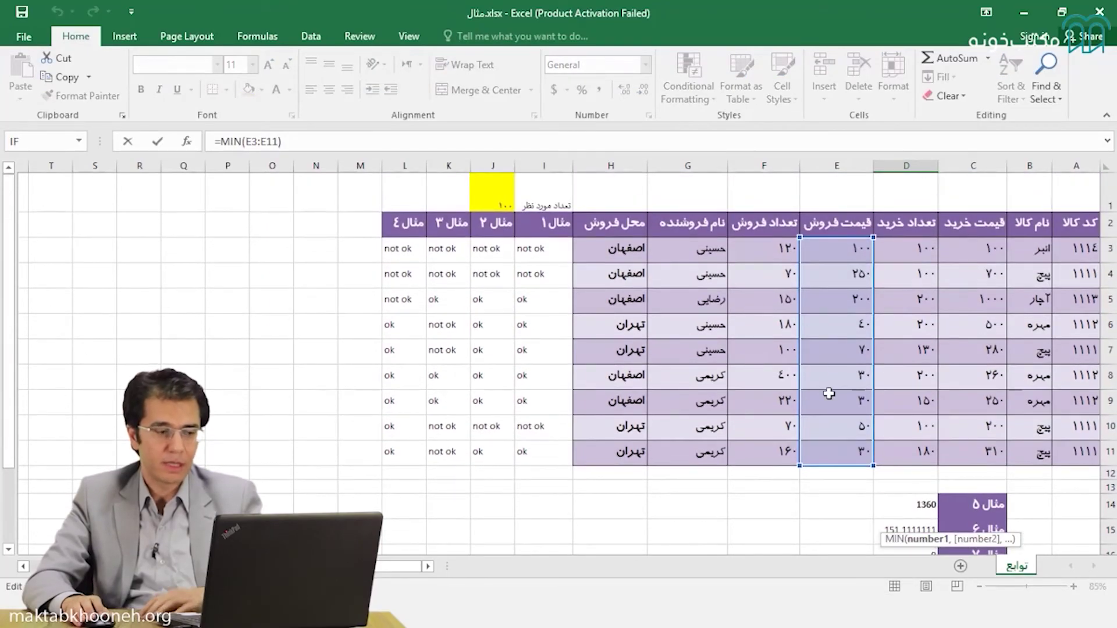
{"action": "scroll", "coordinate": [828, 394], "scroll_direction": "down", "scroll_amount": 1}
{"action": "key", "text": "Escape"}
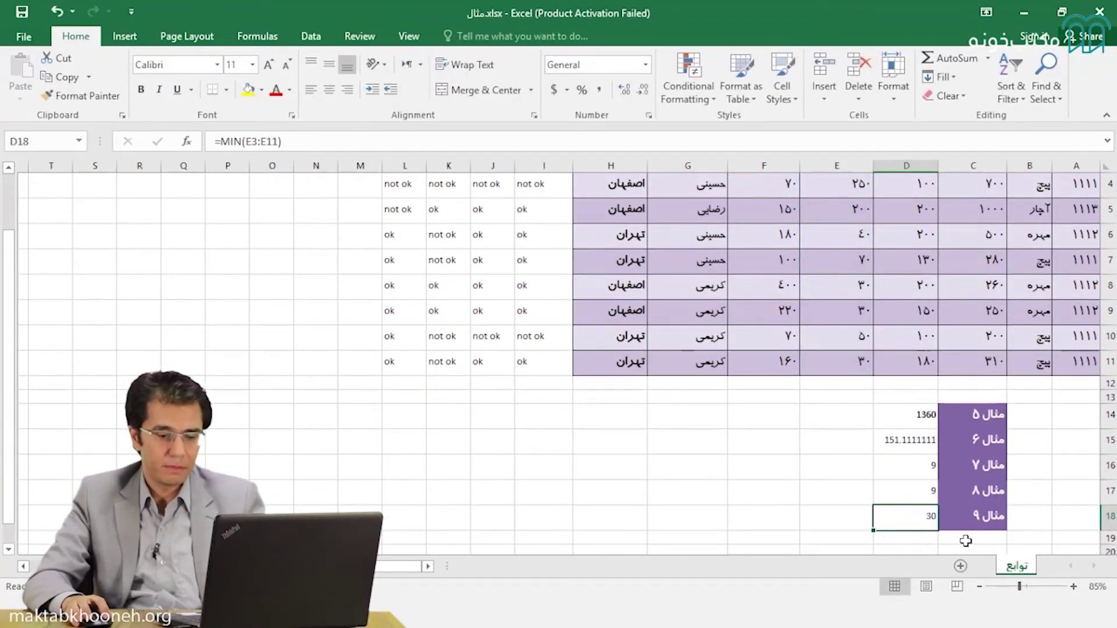
{"action": "left_click", "coordinate": [966, 538]}
Enter the label مثال ۱۰ in cell C19
{"action": "type", "text": "lehg"}
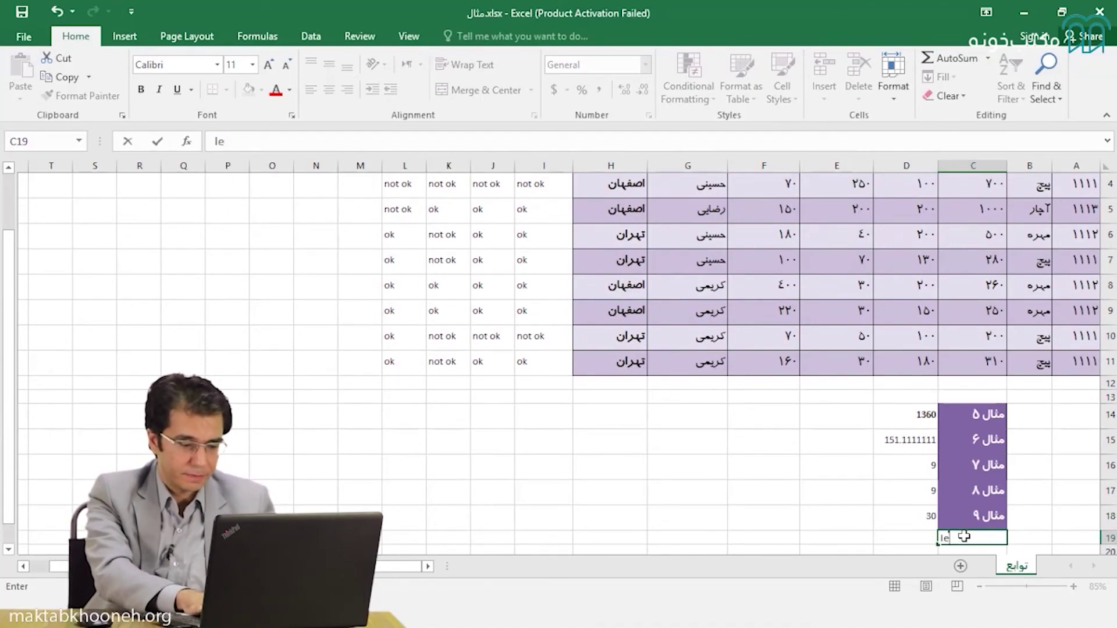
{"action": "key", "text": "BackSpace"}
{"action": "key", "text": "BackSpace"}
{"action": "type", "text": "مثال"}
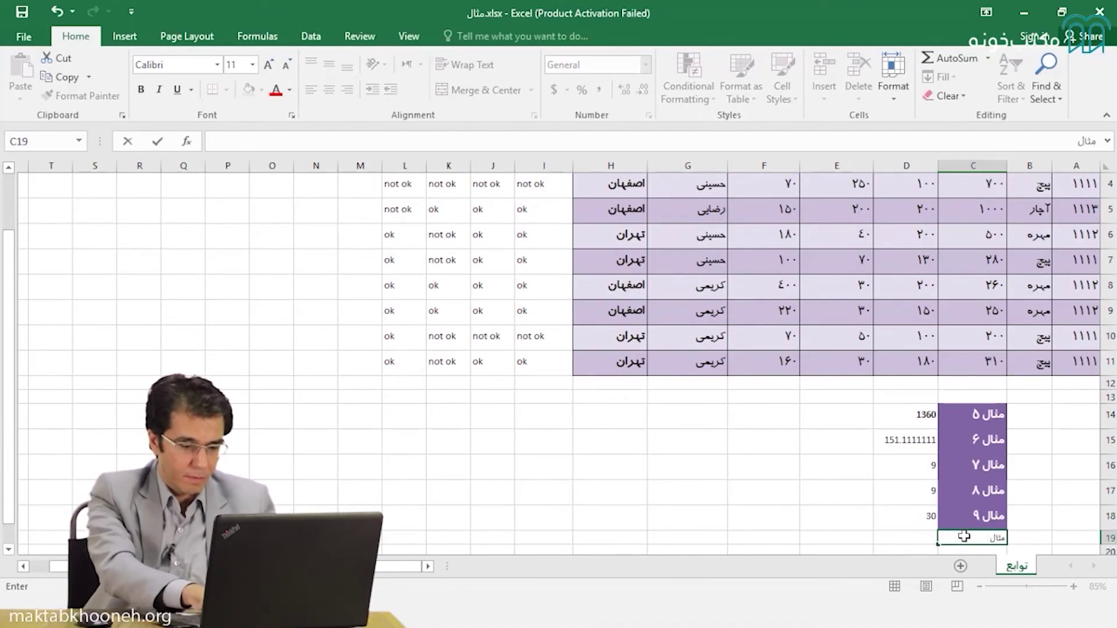
{"action": "type", "text": " ۱۰"}
{"action": "key", "text": "Return"}
Put =MAX(E3:E11) in D19 to show the highest sale price, 250
{"action": "left_click", "coordinate": [903, 519]}
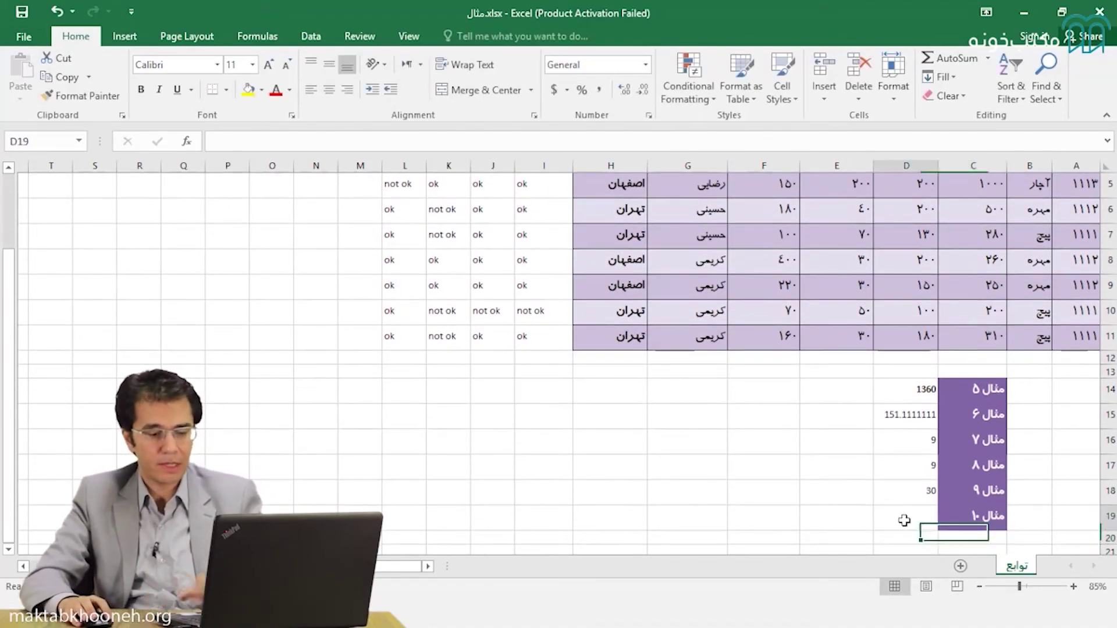
{"action": "type", "text": "="}
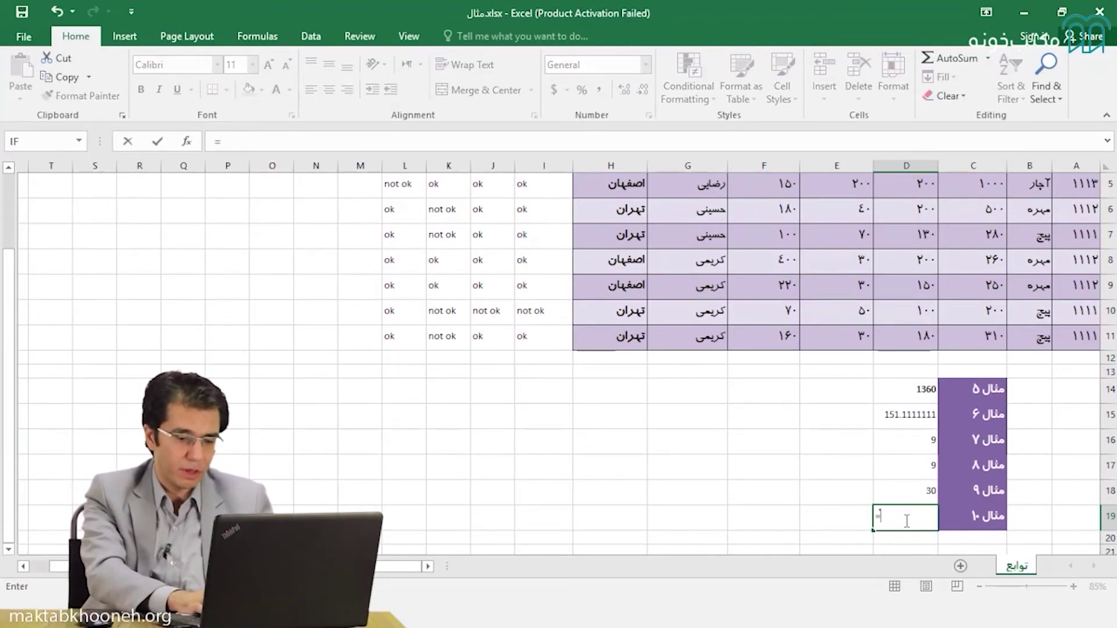
{"action": "type", "text": "ma"}
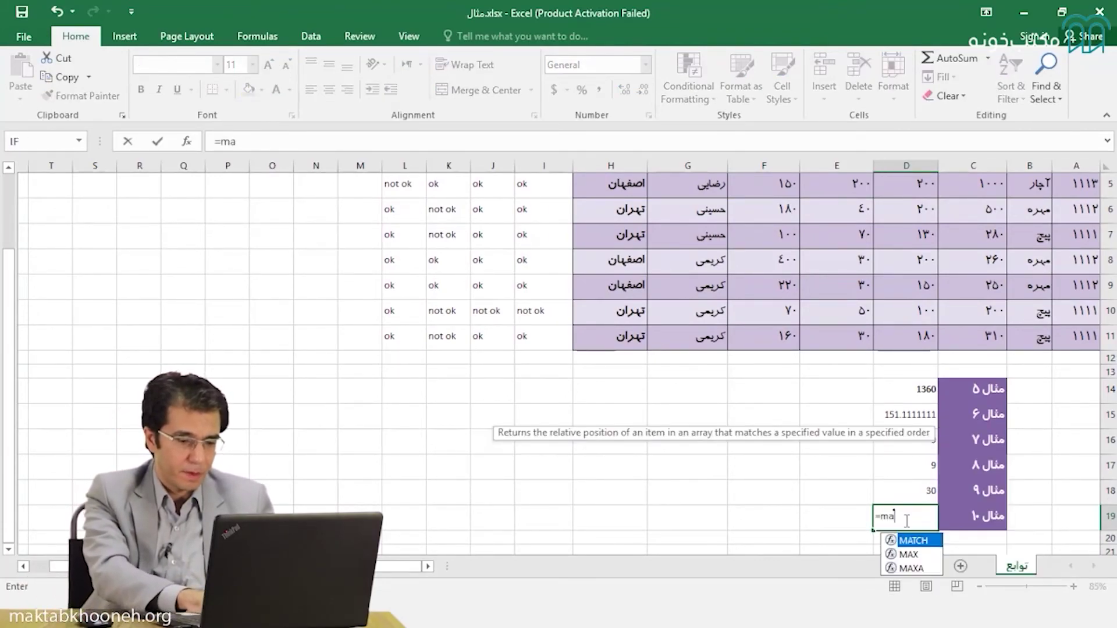
{"action": "type", "text": "x("}
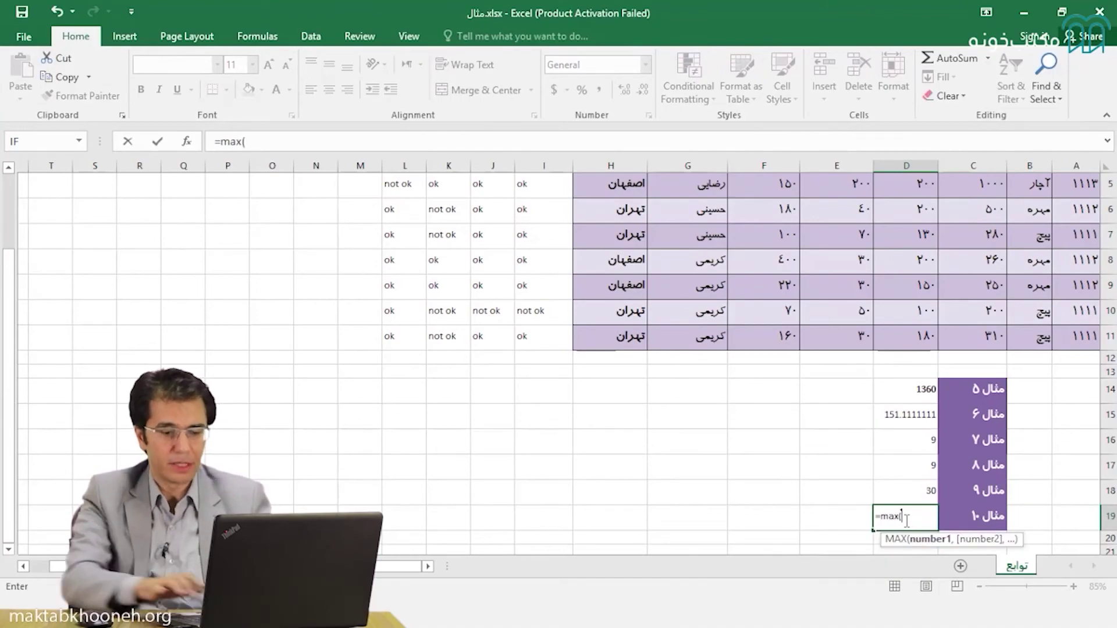
{"action": "scroll", "coordinate": [906, 520], "scroll_direction": "up", "scroll_amount": 2}
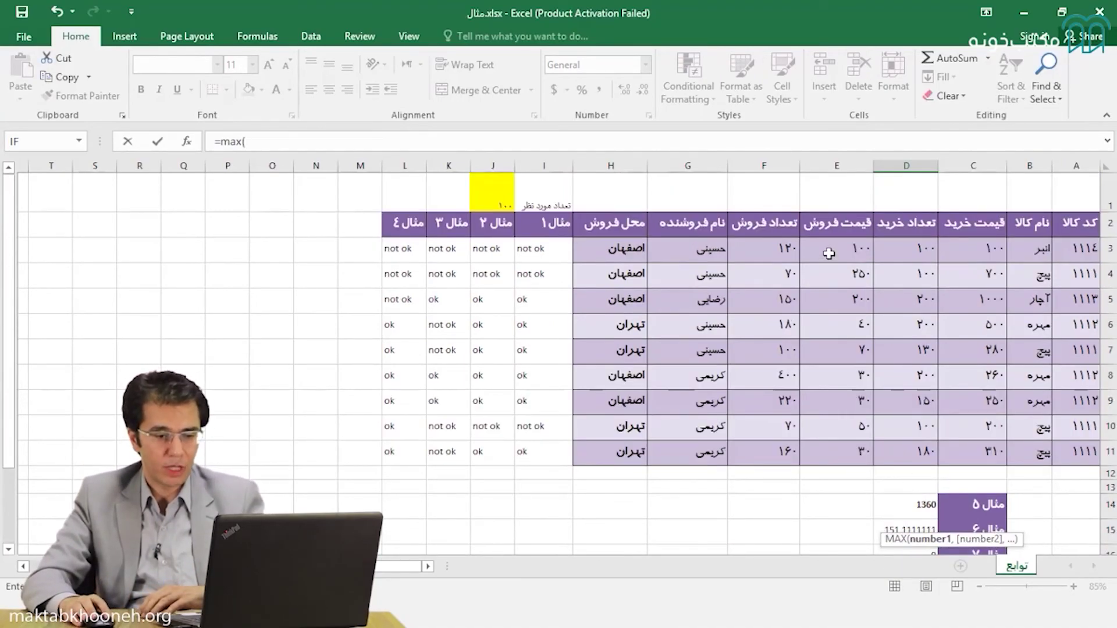
{"action": "left_click_drag", "start_coordinate": [828, 253], "coordinate": [834, 447]}
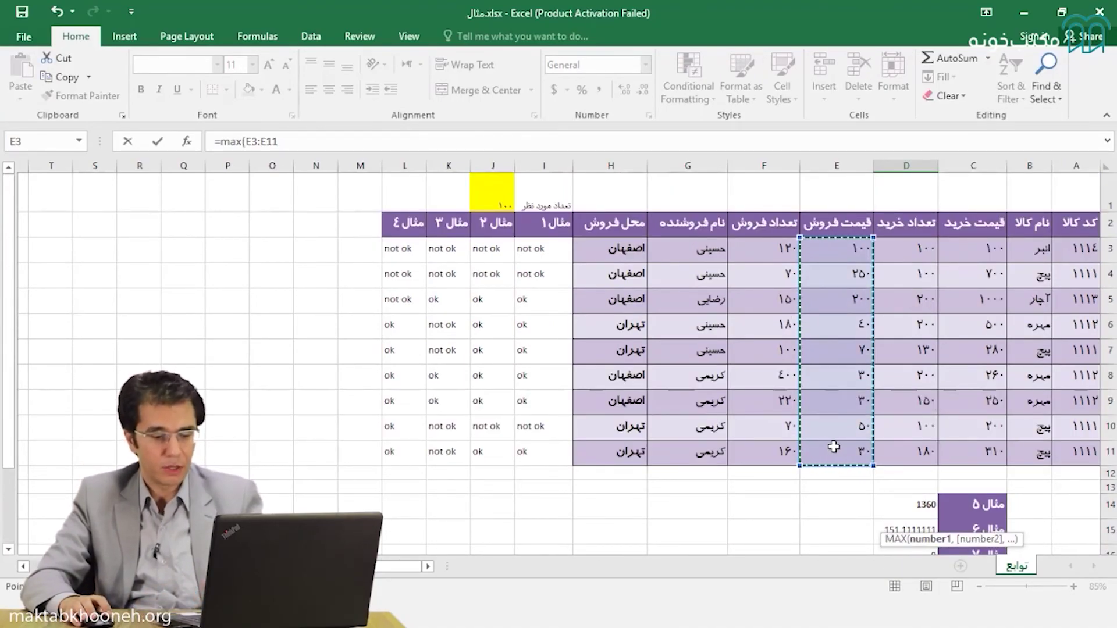
{"action": "key", "text": "Return"}
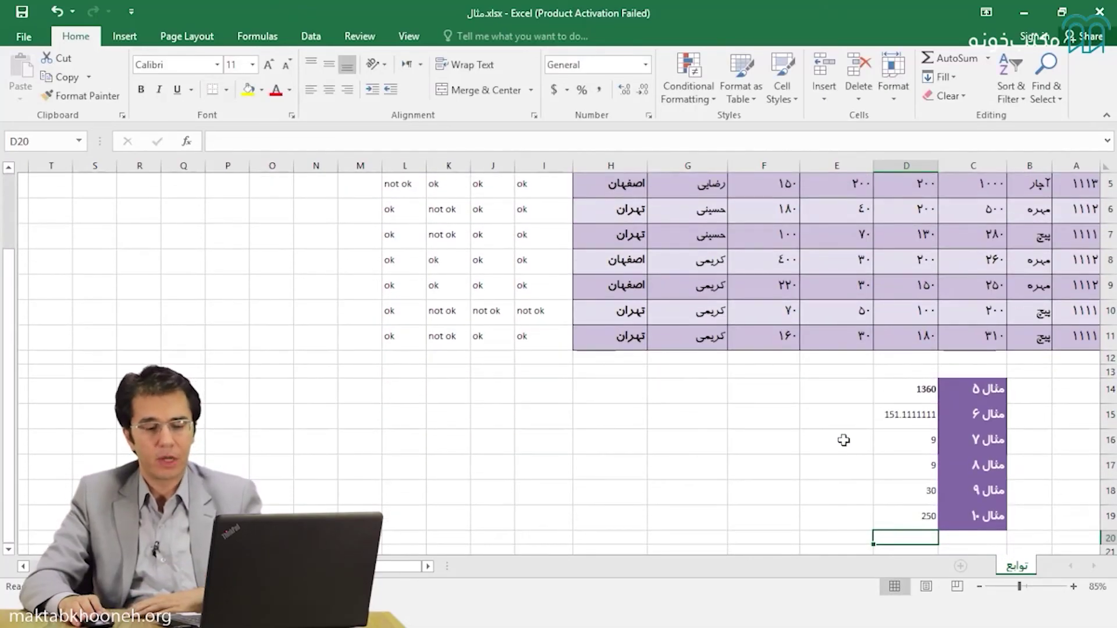